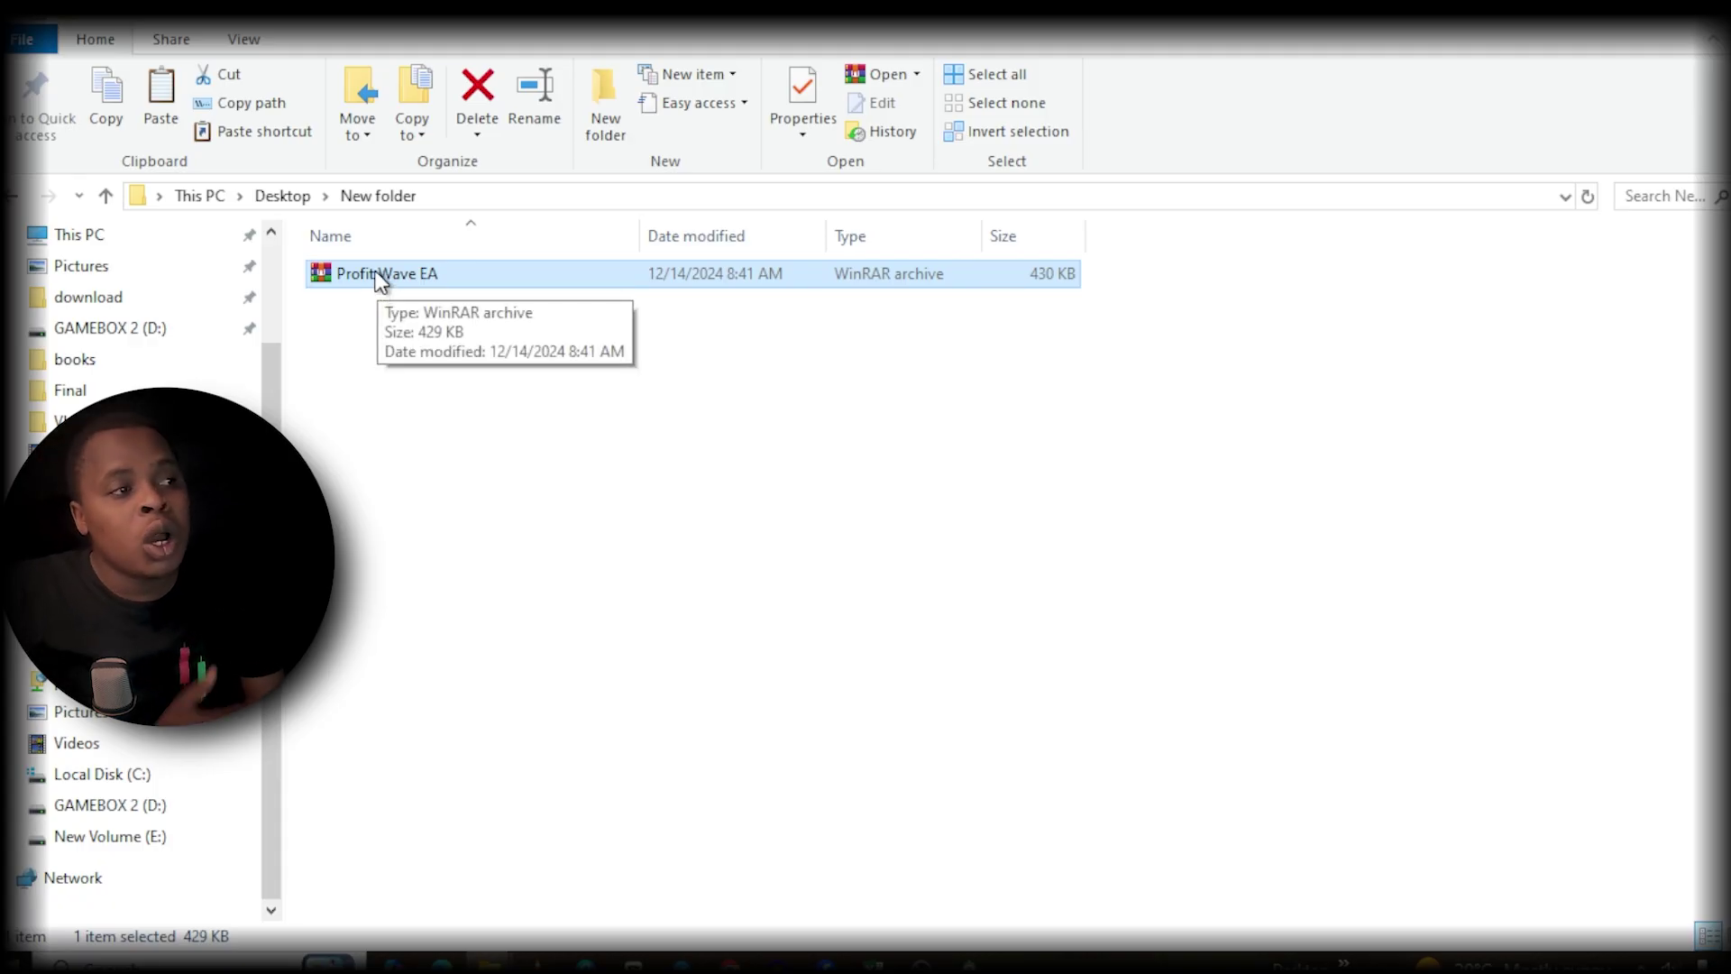
# Step: Extract the Profit Wave EA archive to a 'Profit Wave EA' folder and open that folder
pyautogui.rightClick(380, 281)
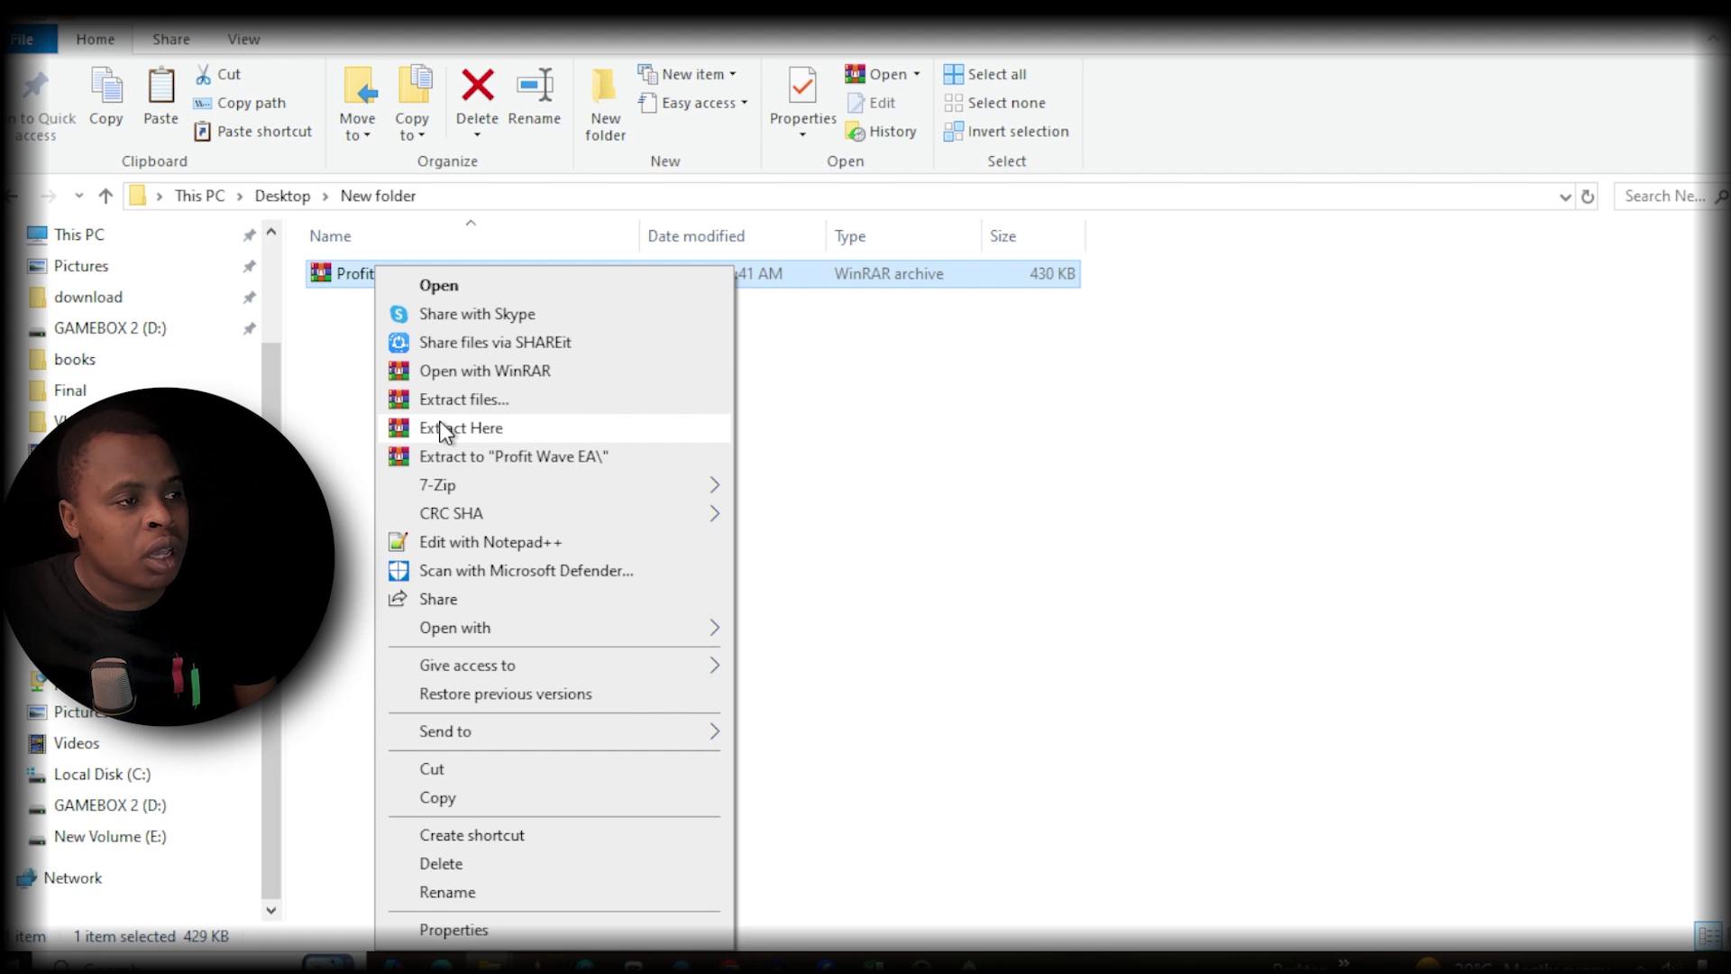
pyautogui.click(443, 455)
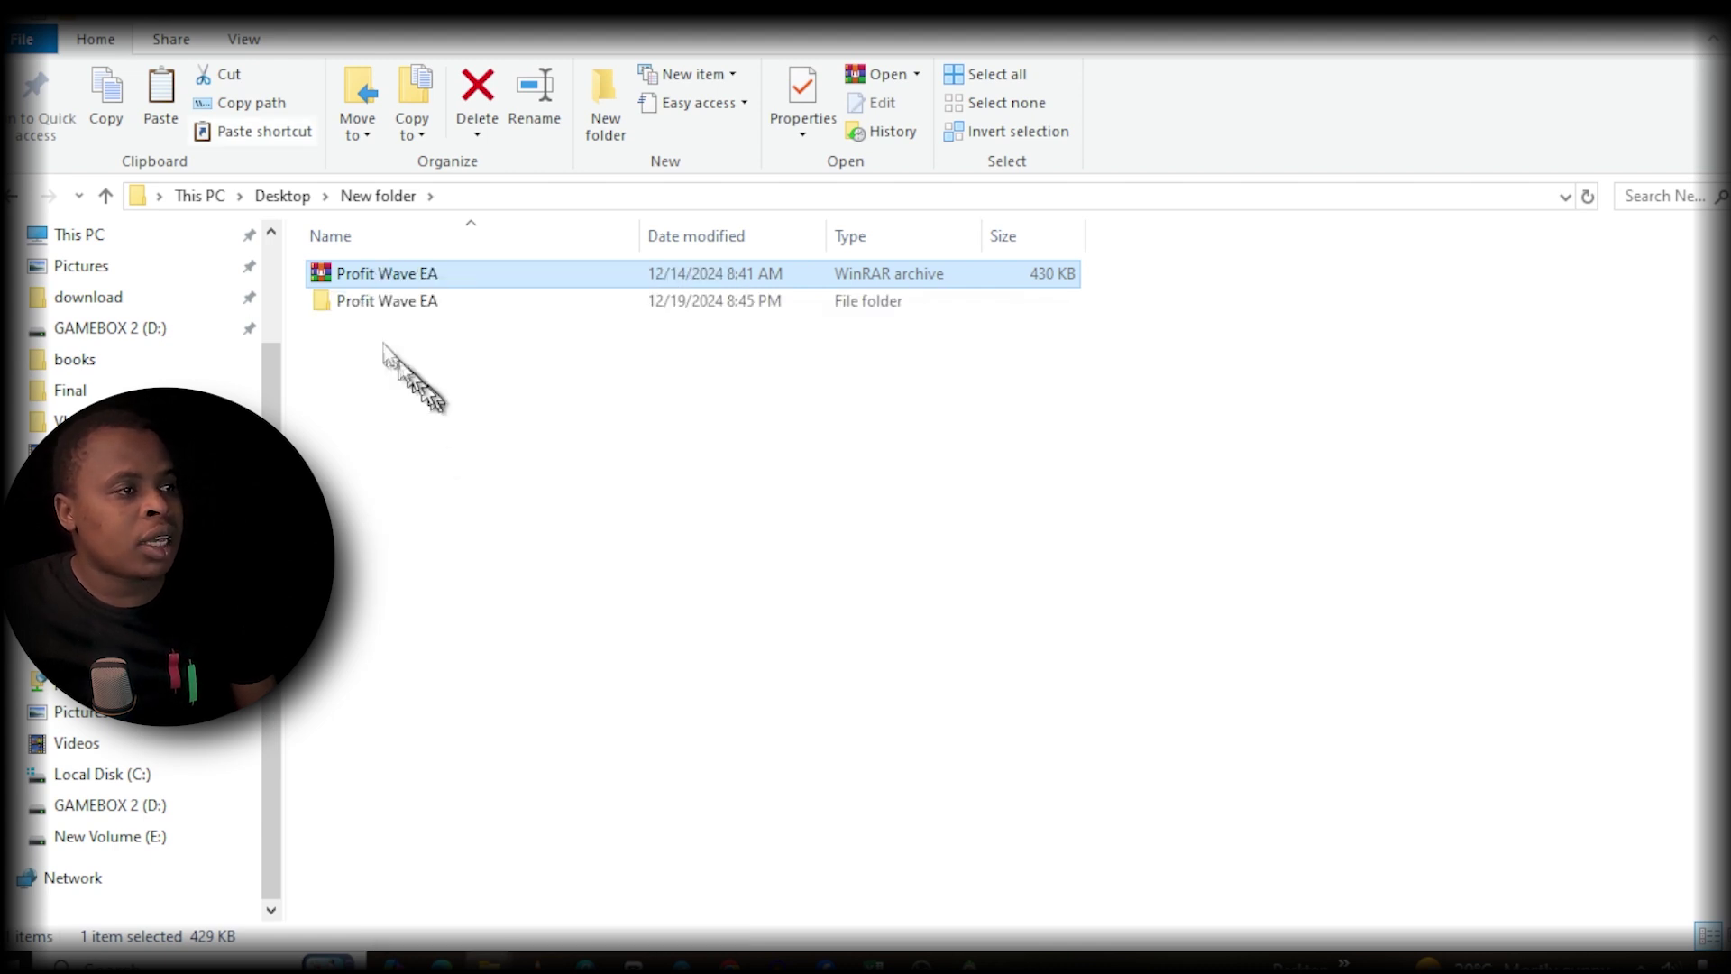
pyautogui.doubleClick(370, 303)
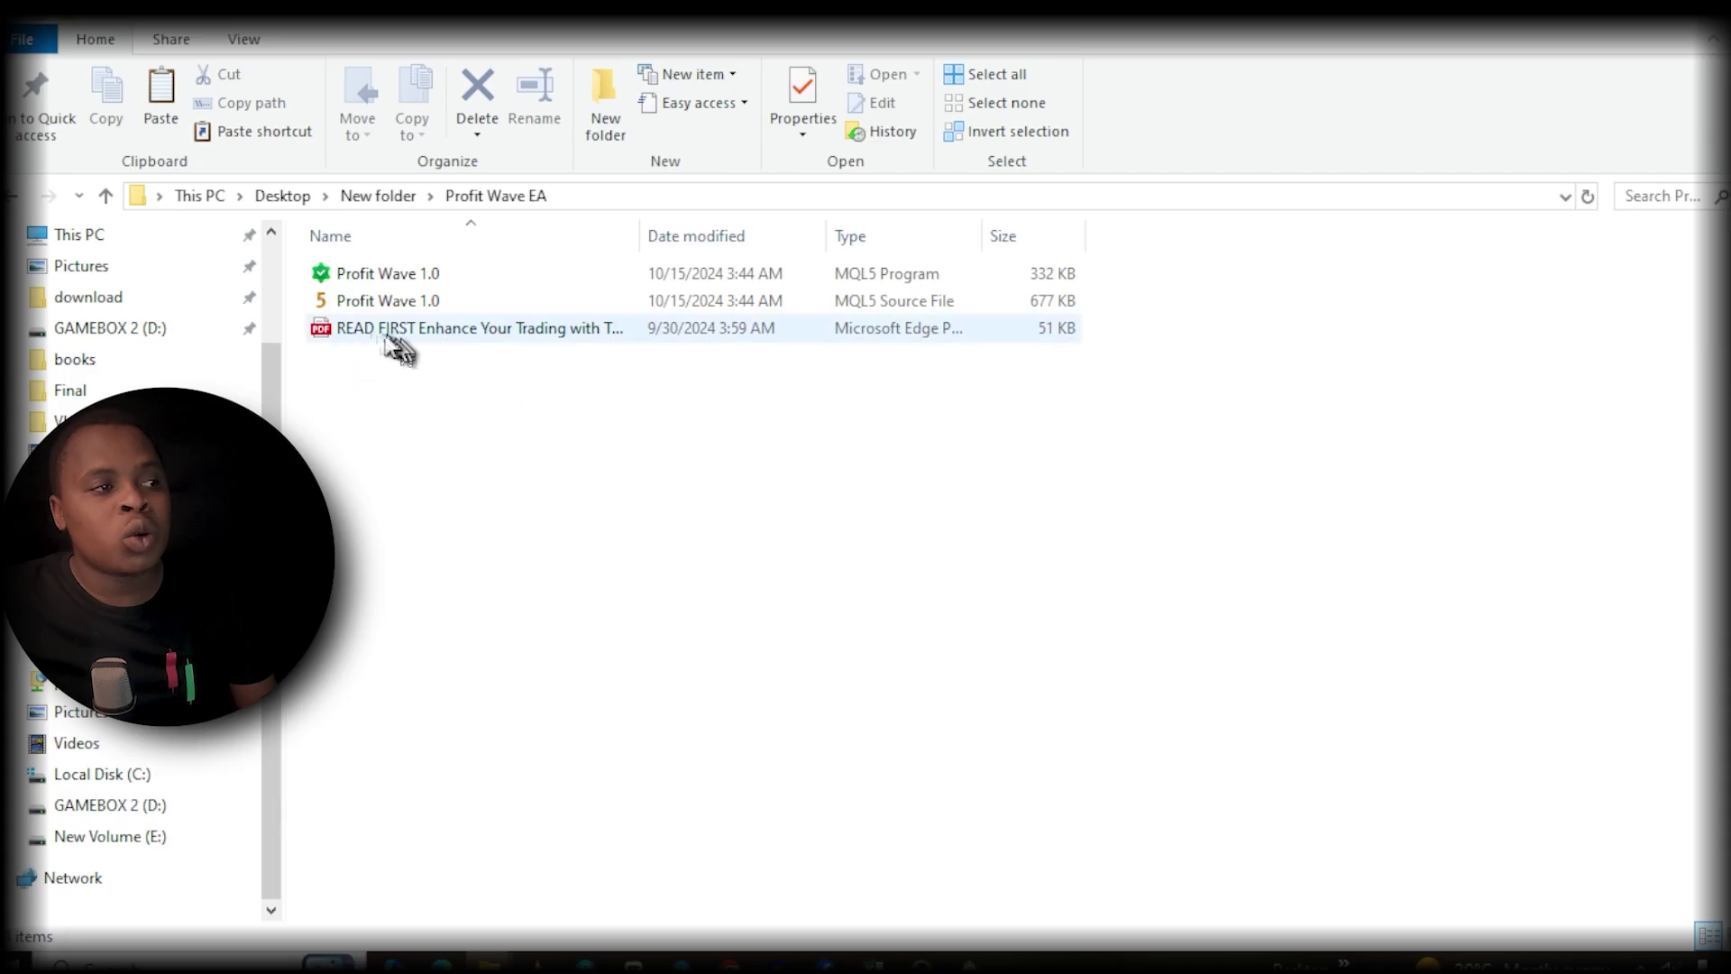
# Step: Select both Profit Wave 1.0 files in the extracted folder
pyautogui.click(453, 326)
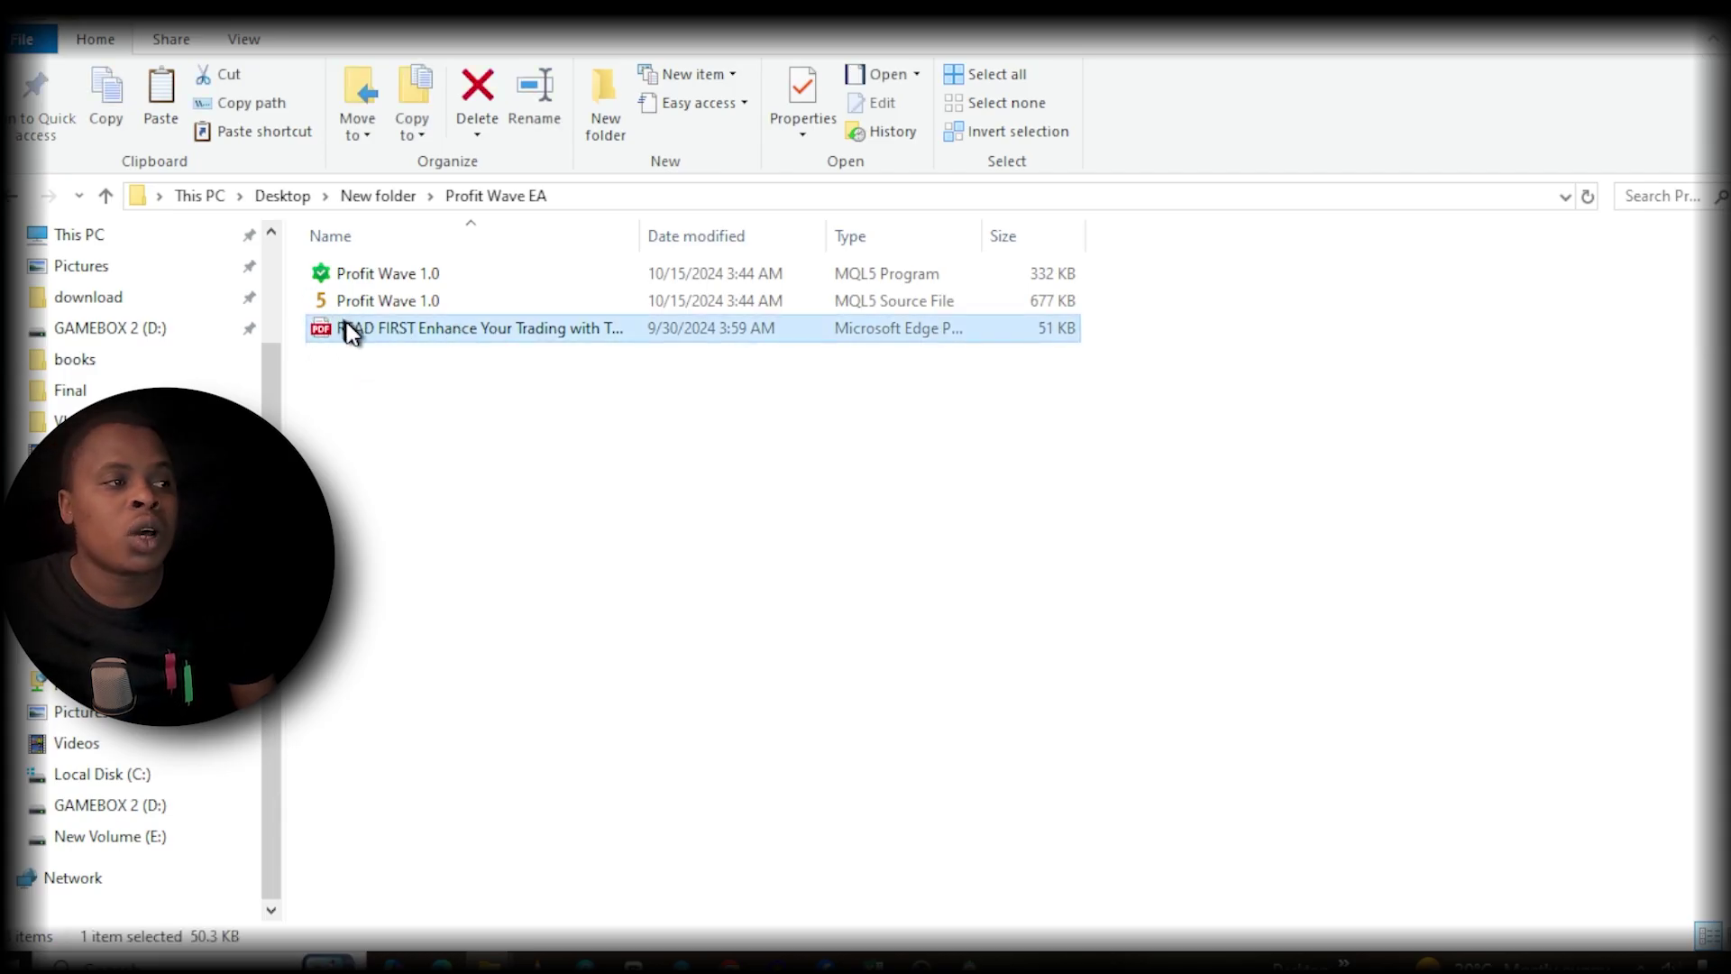
pyautogui.click(910, 505)
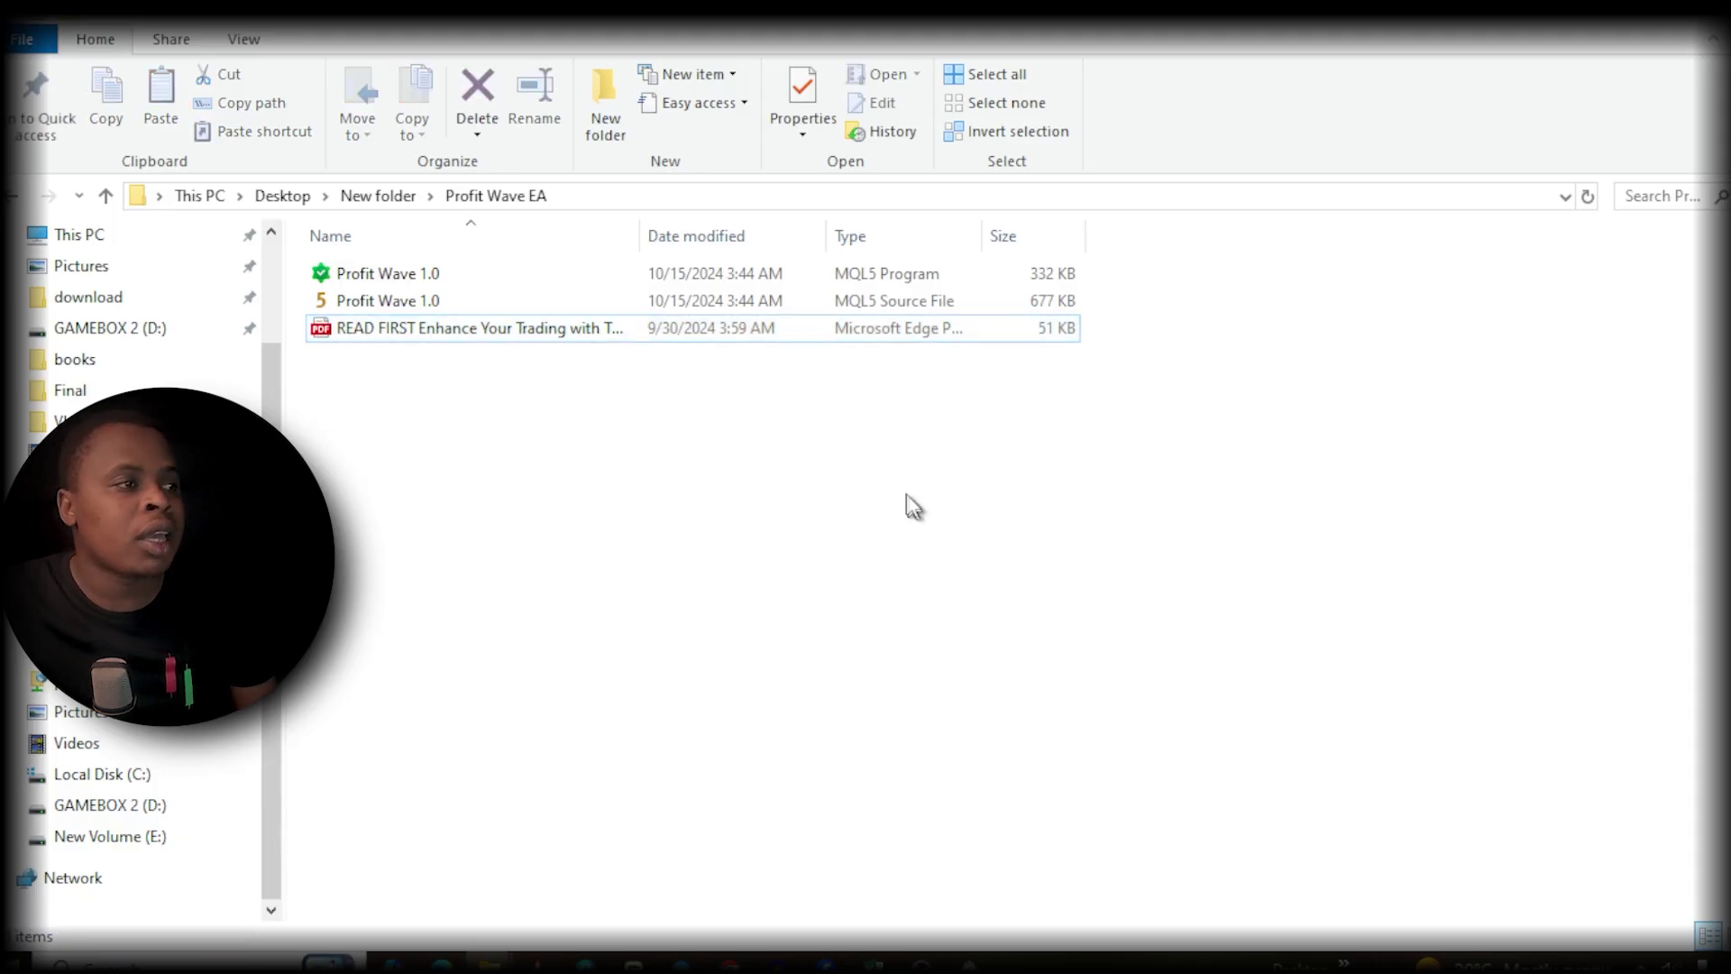
pyautogui.moveTo(1137, 270); pyautogui.dragTo(993, 306)
pyautogui.click(990, 472)
pyautogui.moveTo(1132, 315); pyautogui.dragTo(1001, 272)
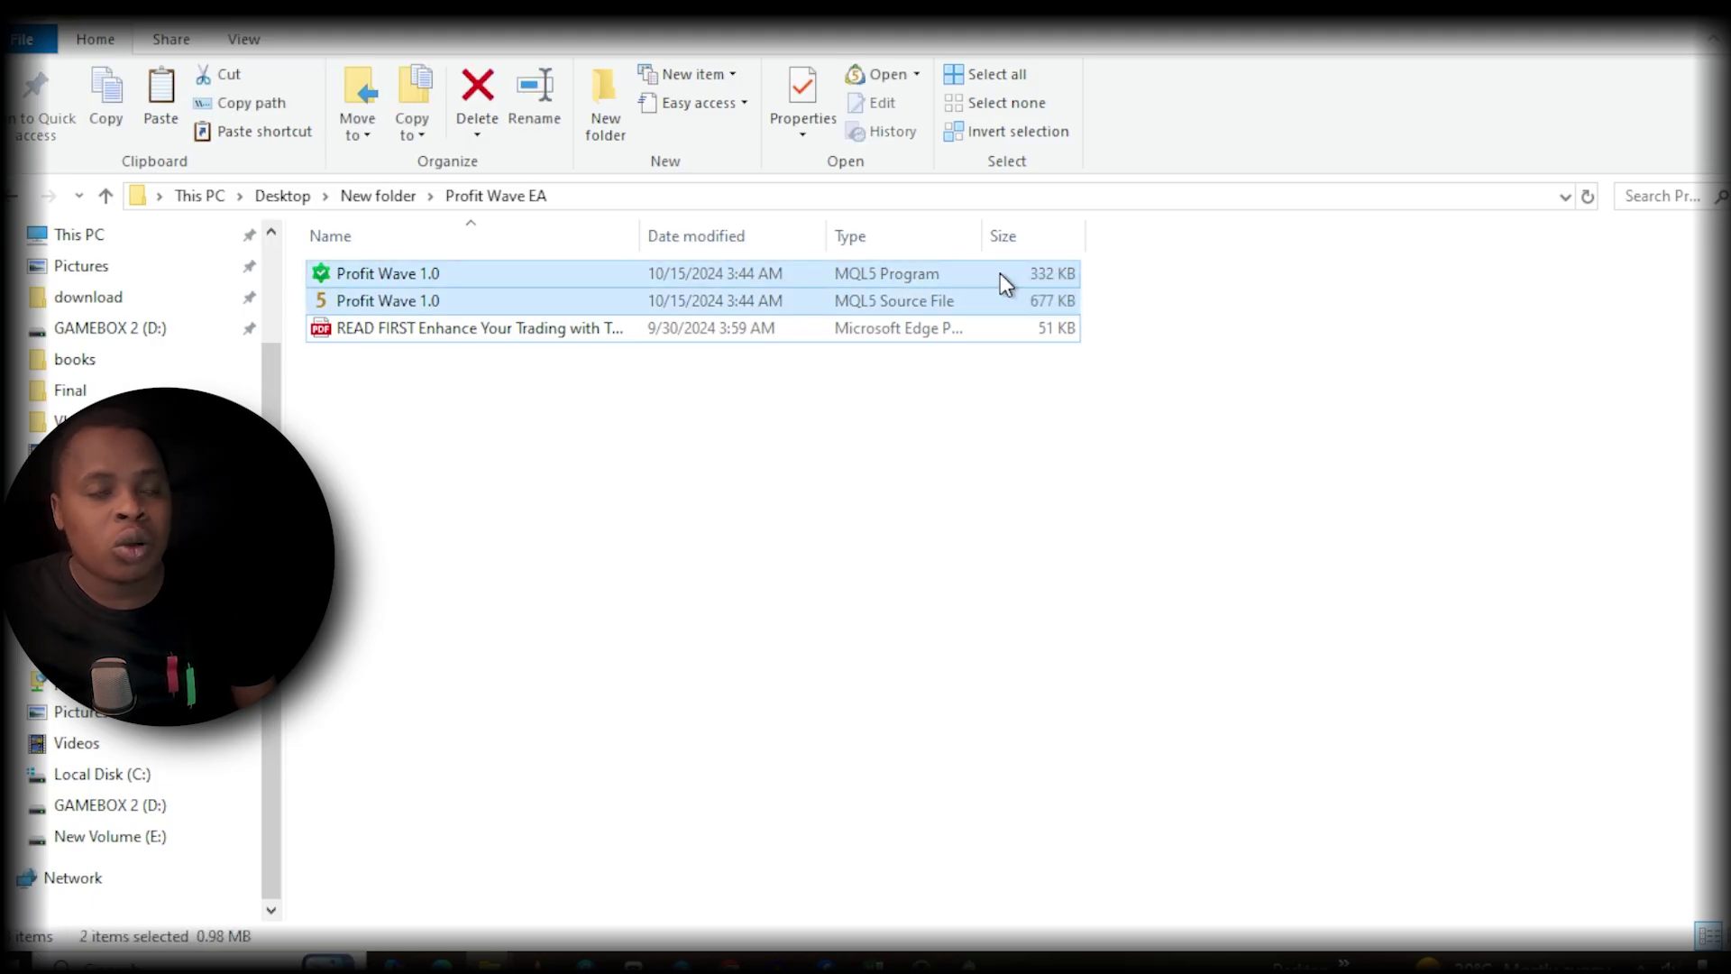
# Step: Cut the two Profit Wave 1.0 files and bring up the MetaTrader 5 GBPUSD H1 chart
pyautogui.rightClick(999, 273)
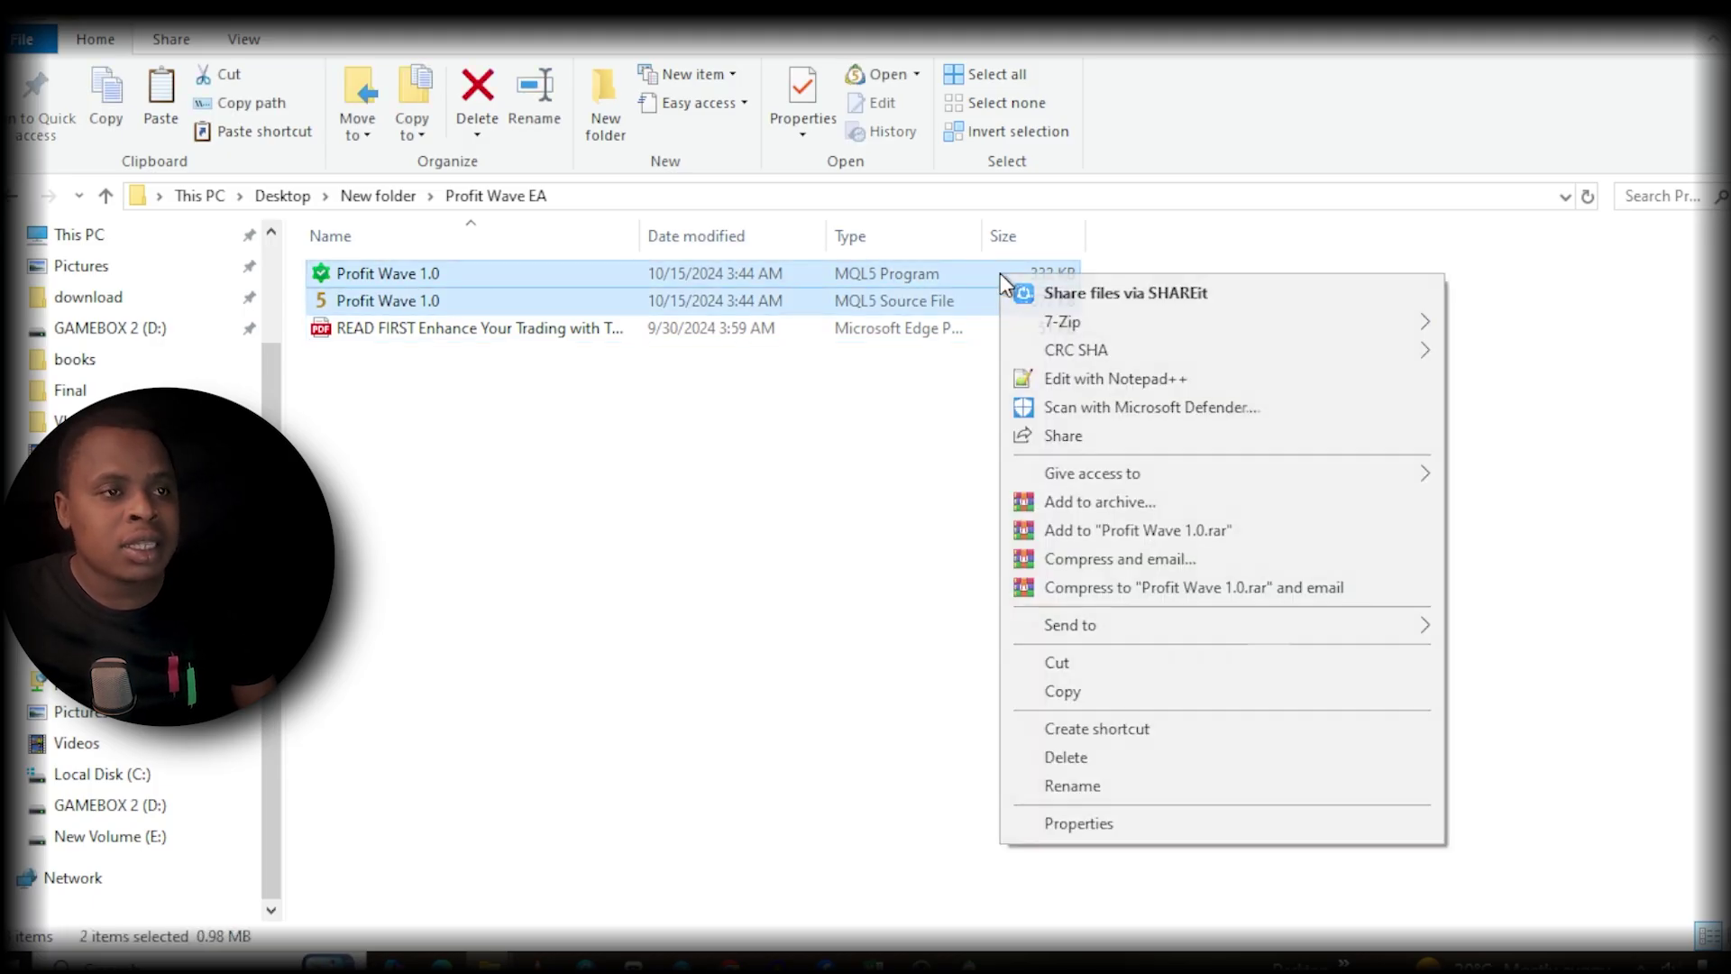
pyautogui.click(1055, 662)
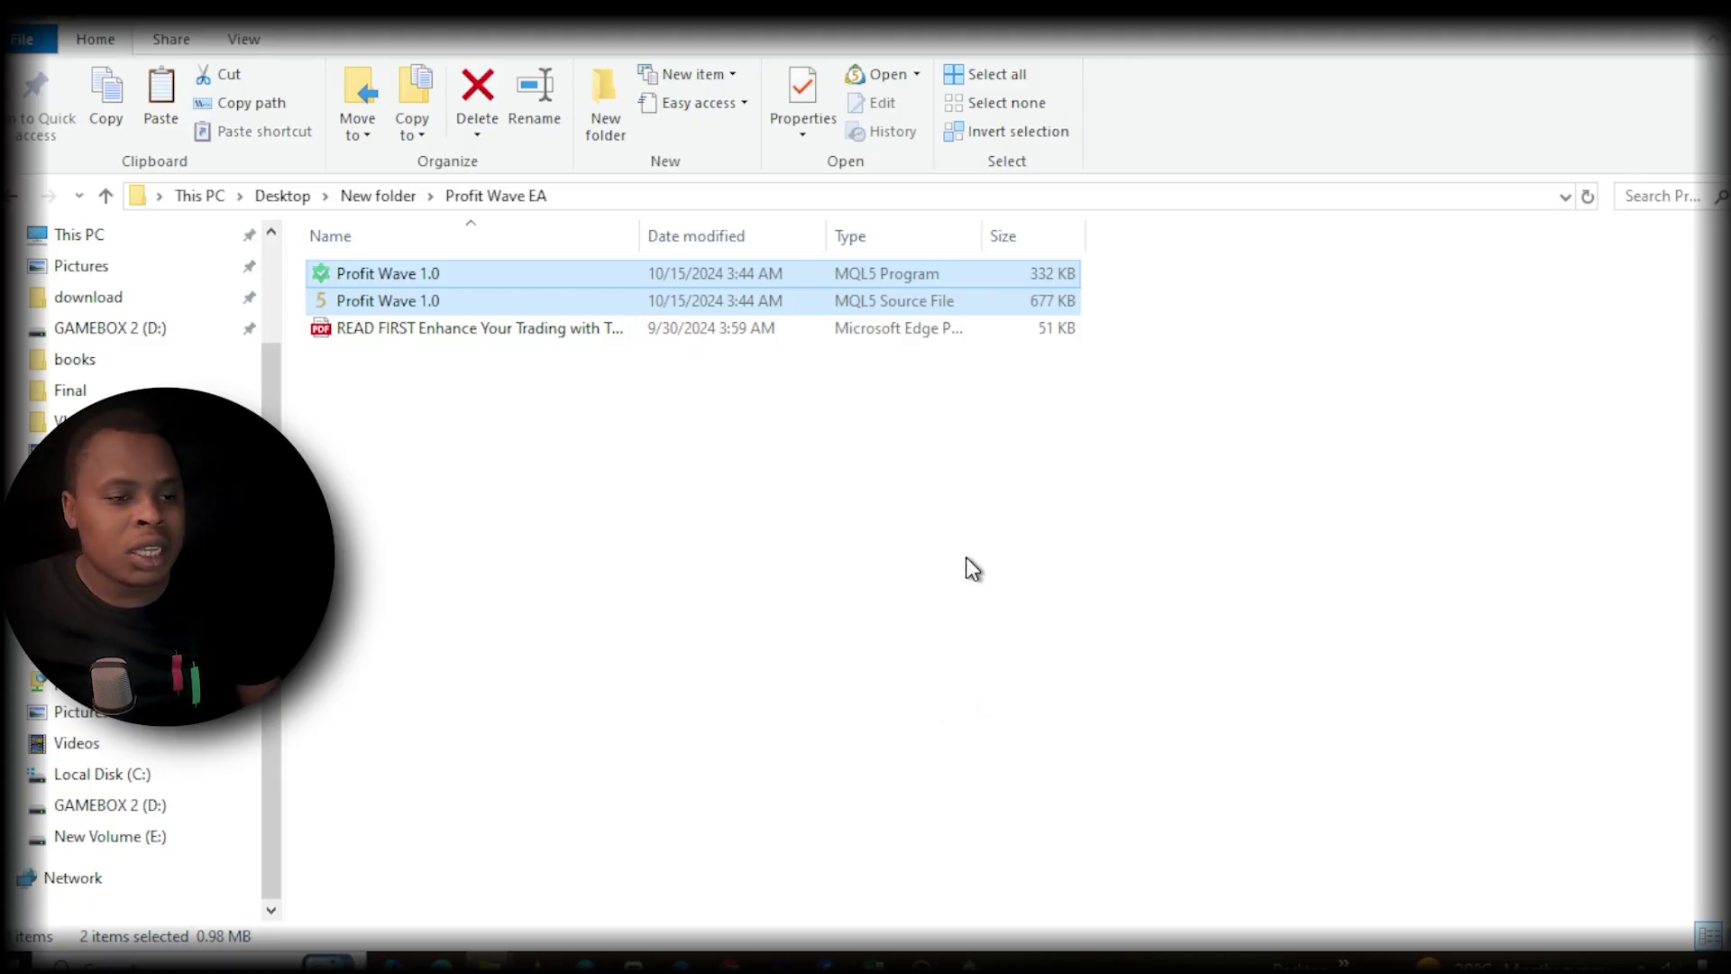
pyautogui.click(969, 963)
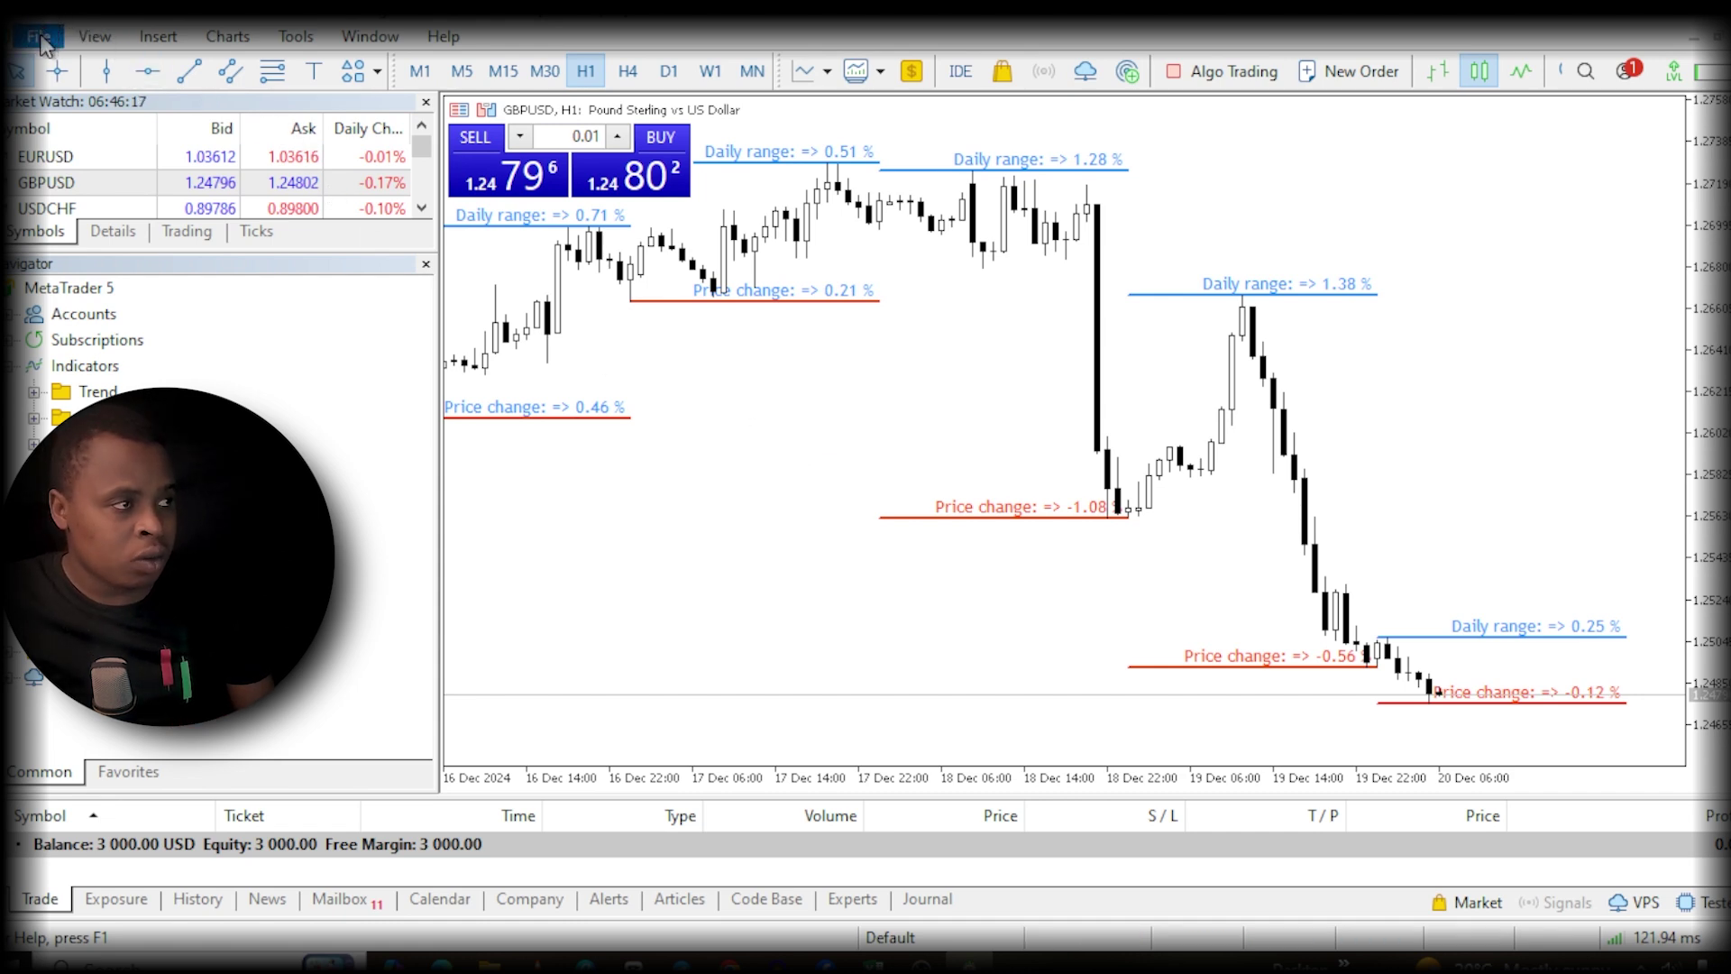
# Step: Open MetaTrader 5's data folder from the File menu and maximize its Explorer window
pyautogui.click(40, 38)
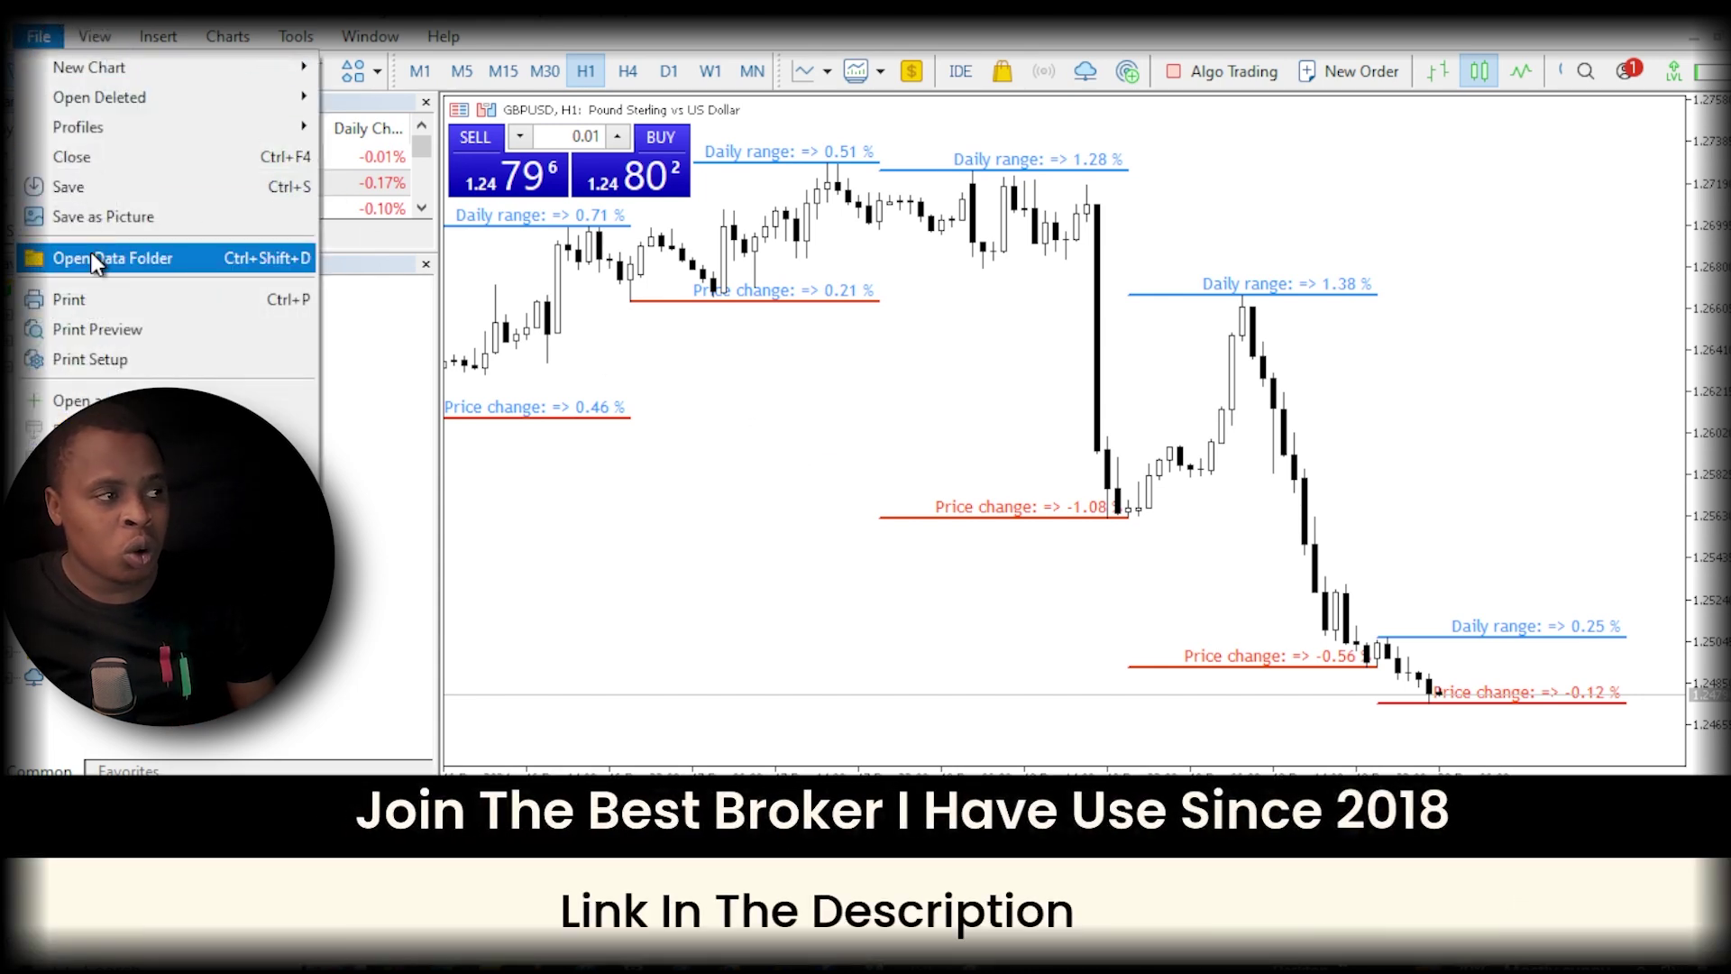
pyautogui.click(97, 261)
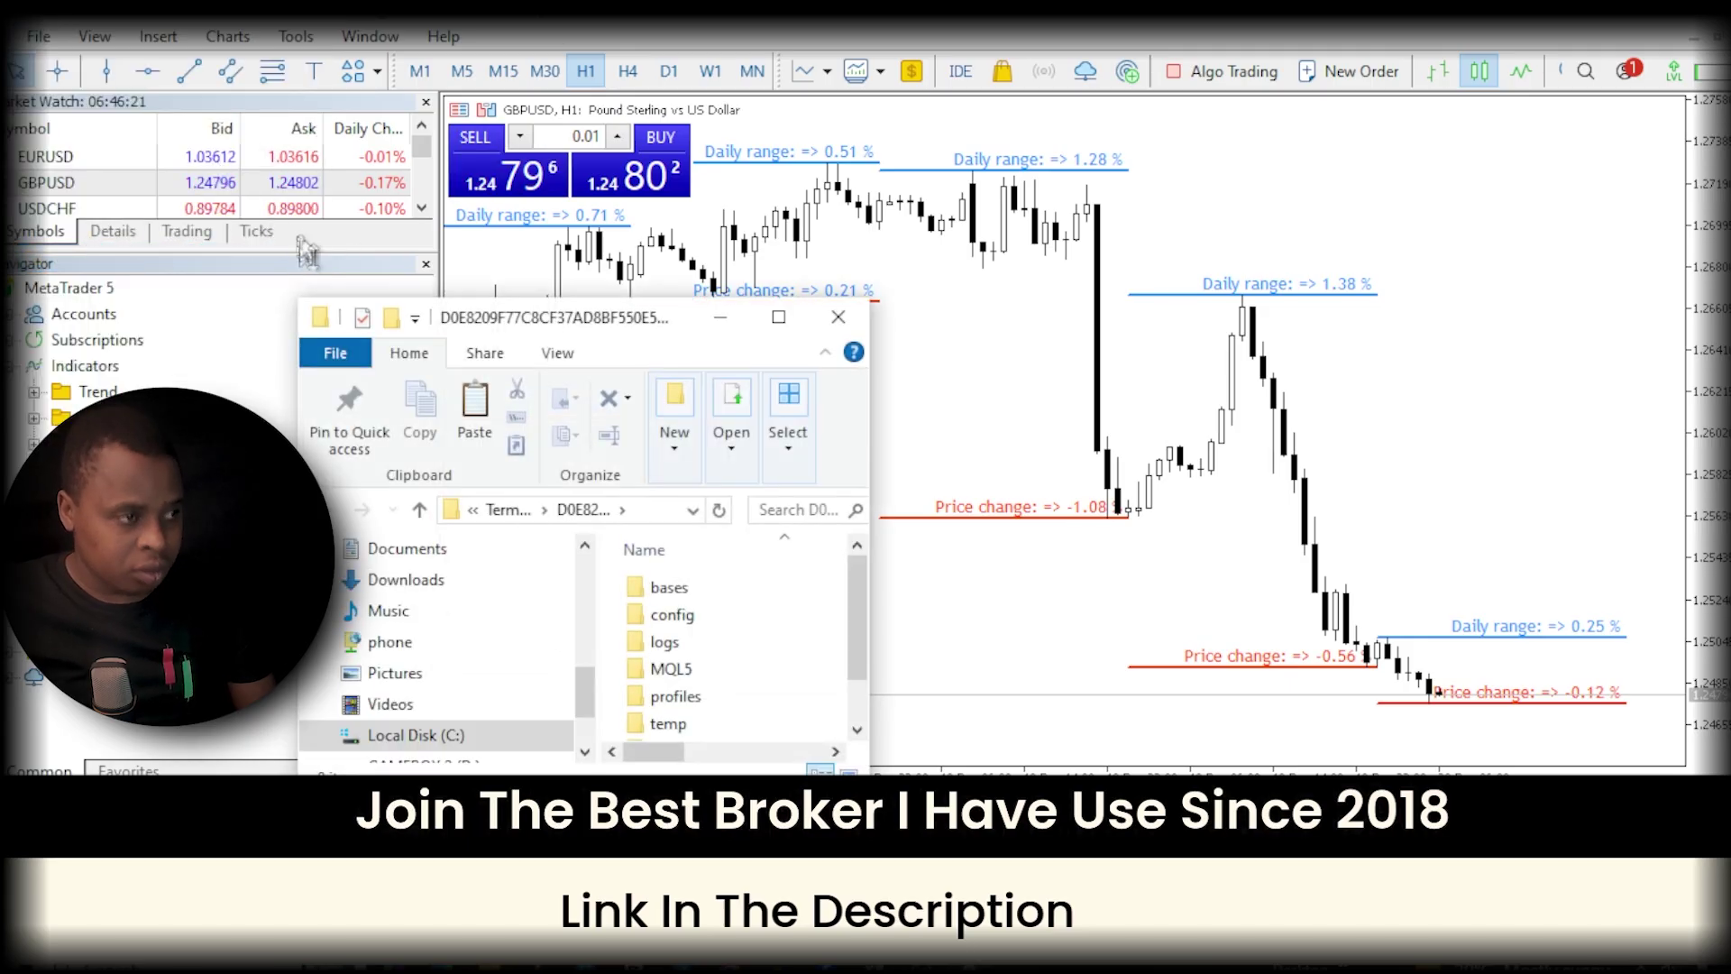
pyautogui.click(765, 319)
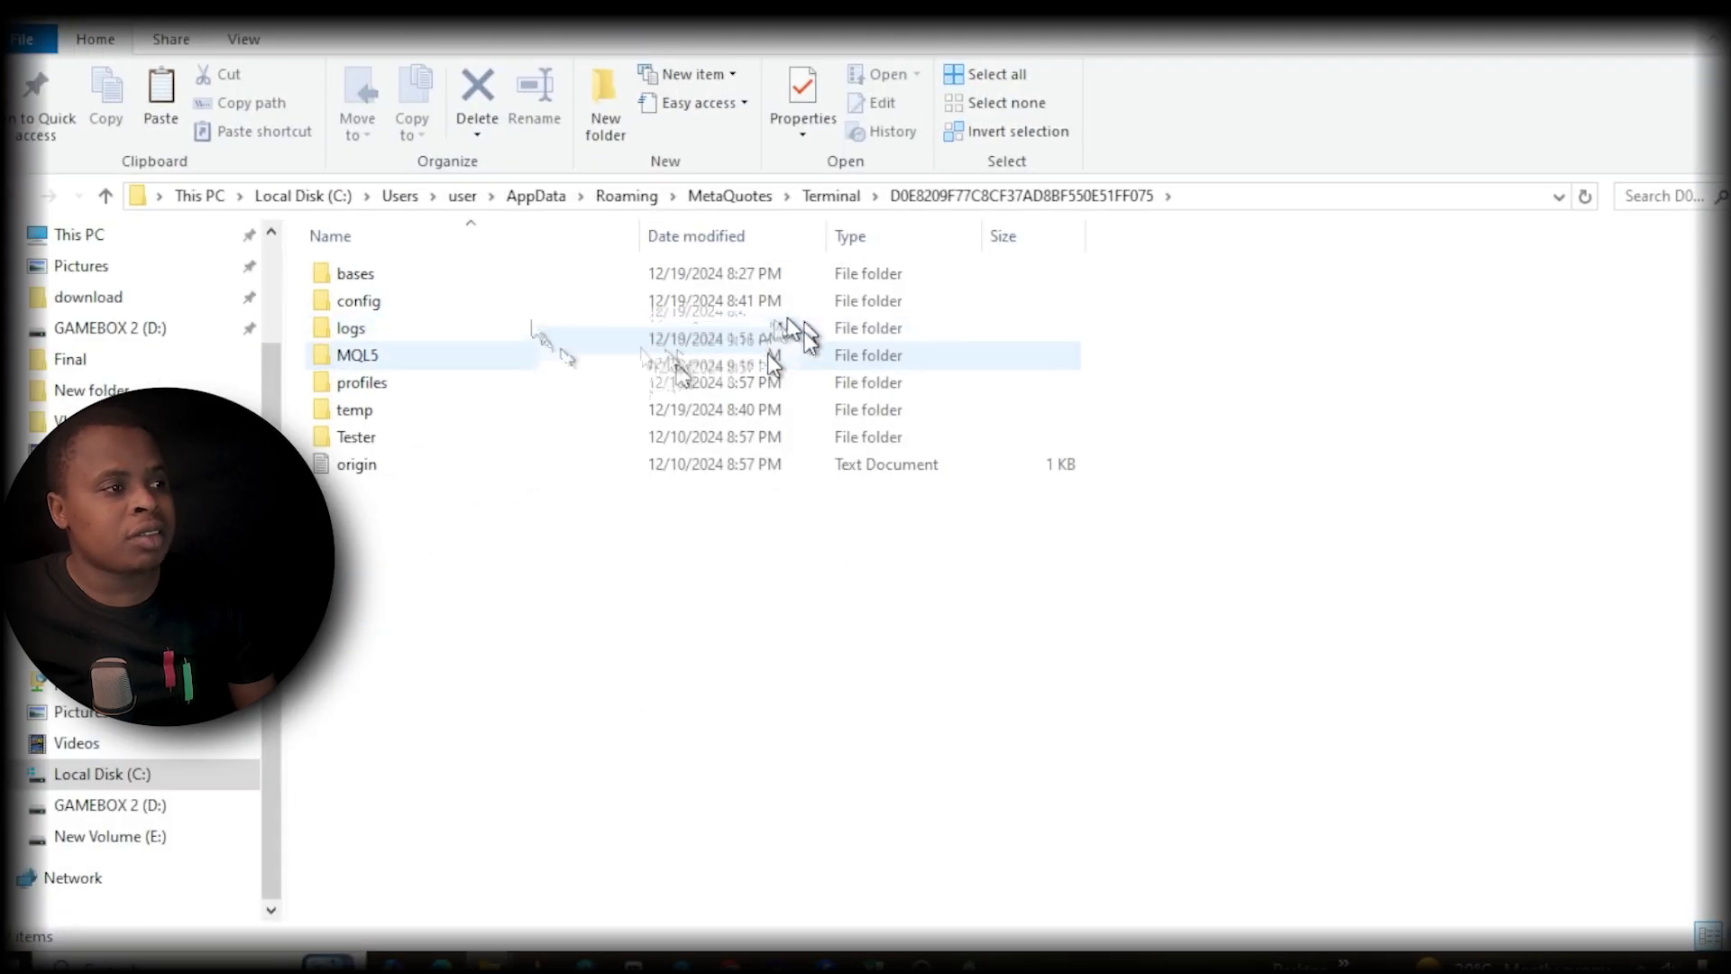
# Step: Navigate into the MQL5\Experts folder of the data folder
pyautogui.doubleClick(372, 357)
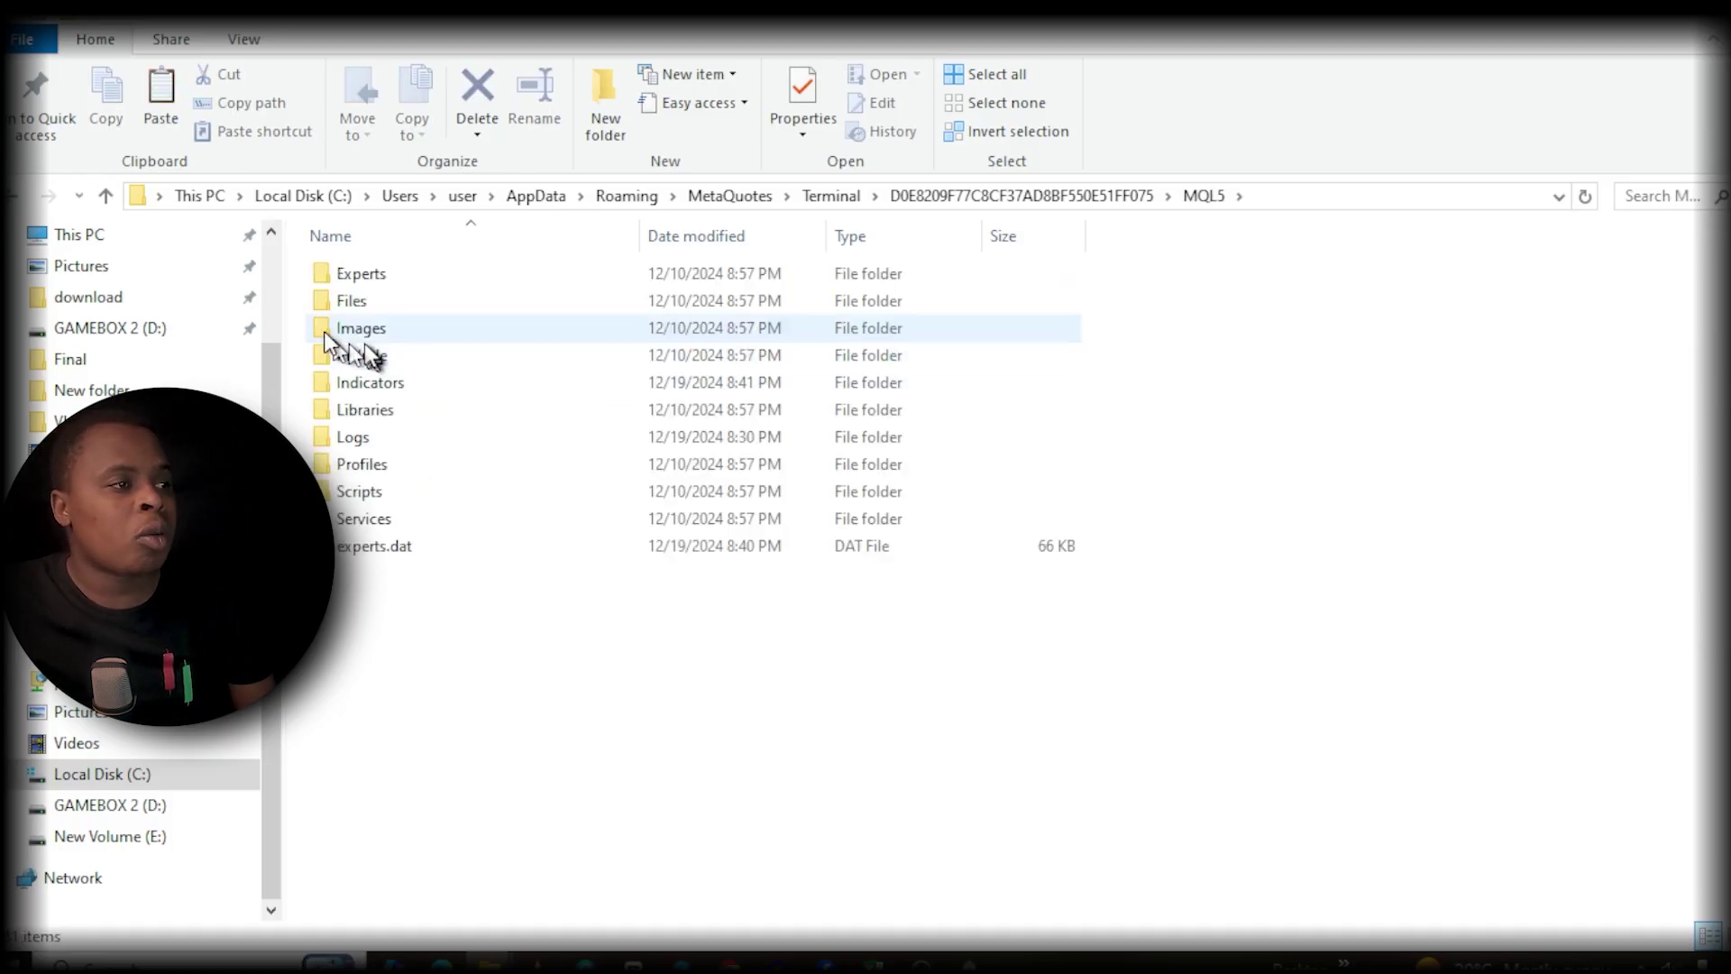
pyautogui.doubleClick(375, 278)
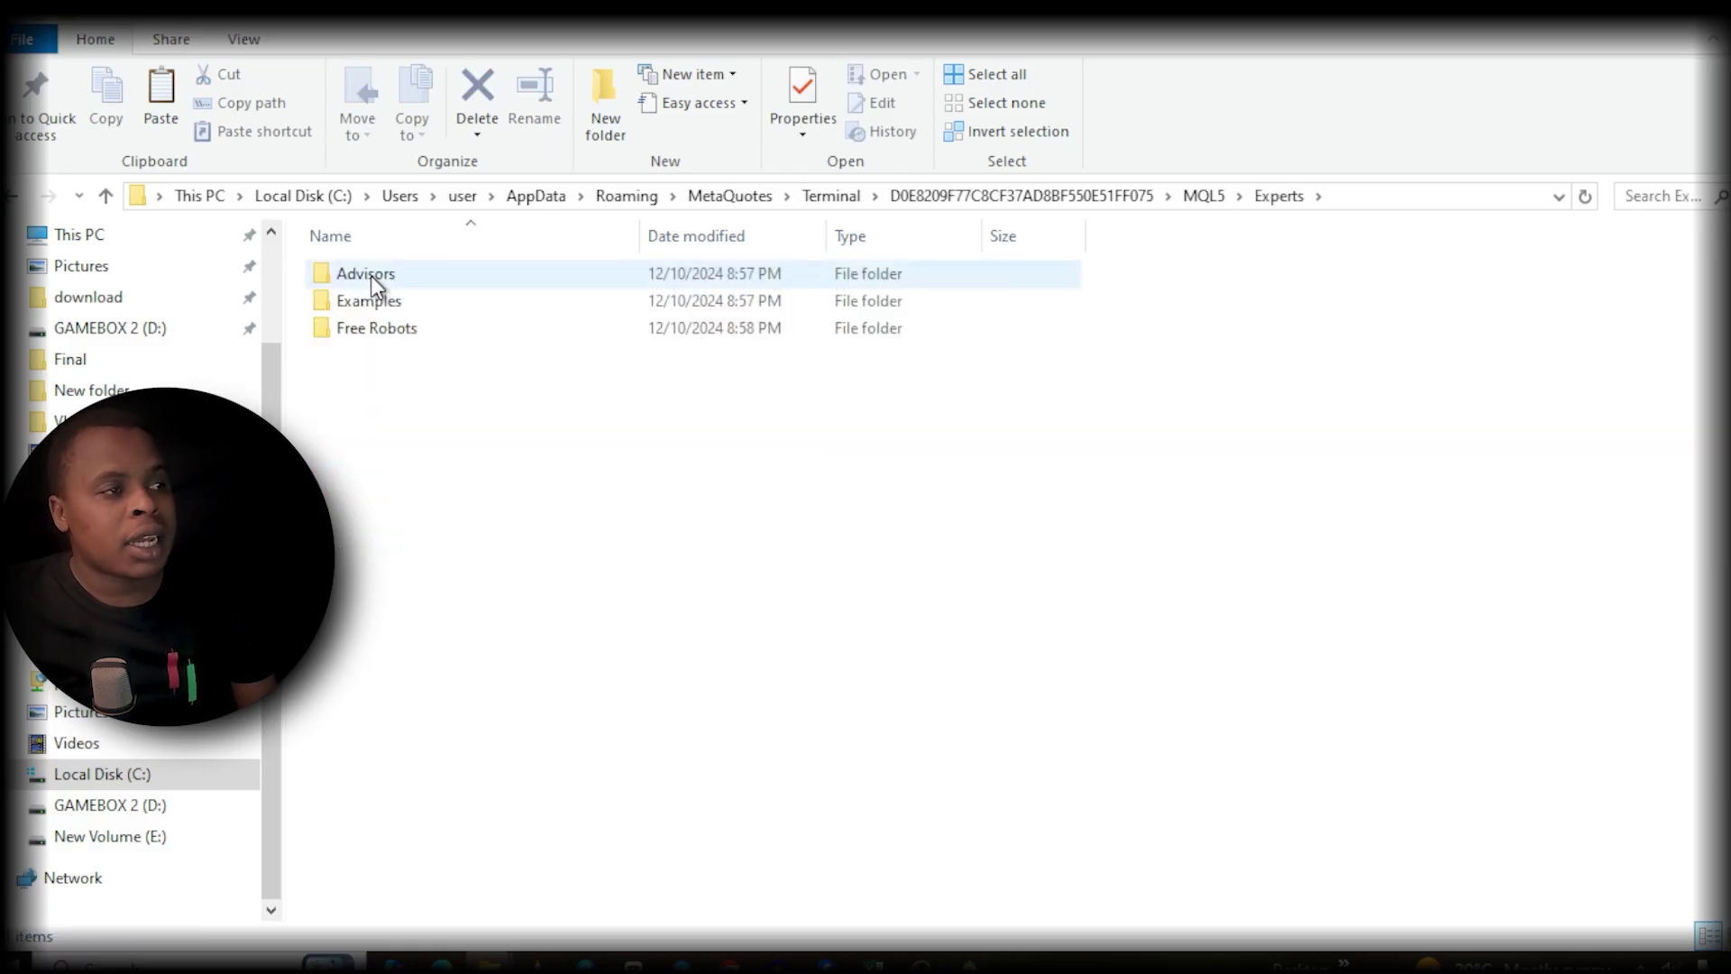
pyautogui.doubleClick(392, 275)
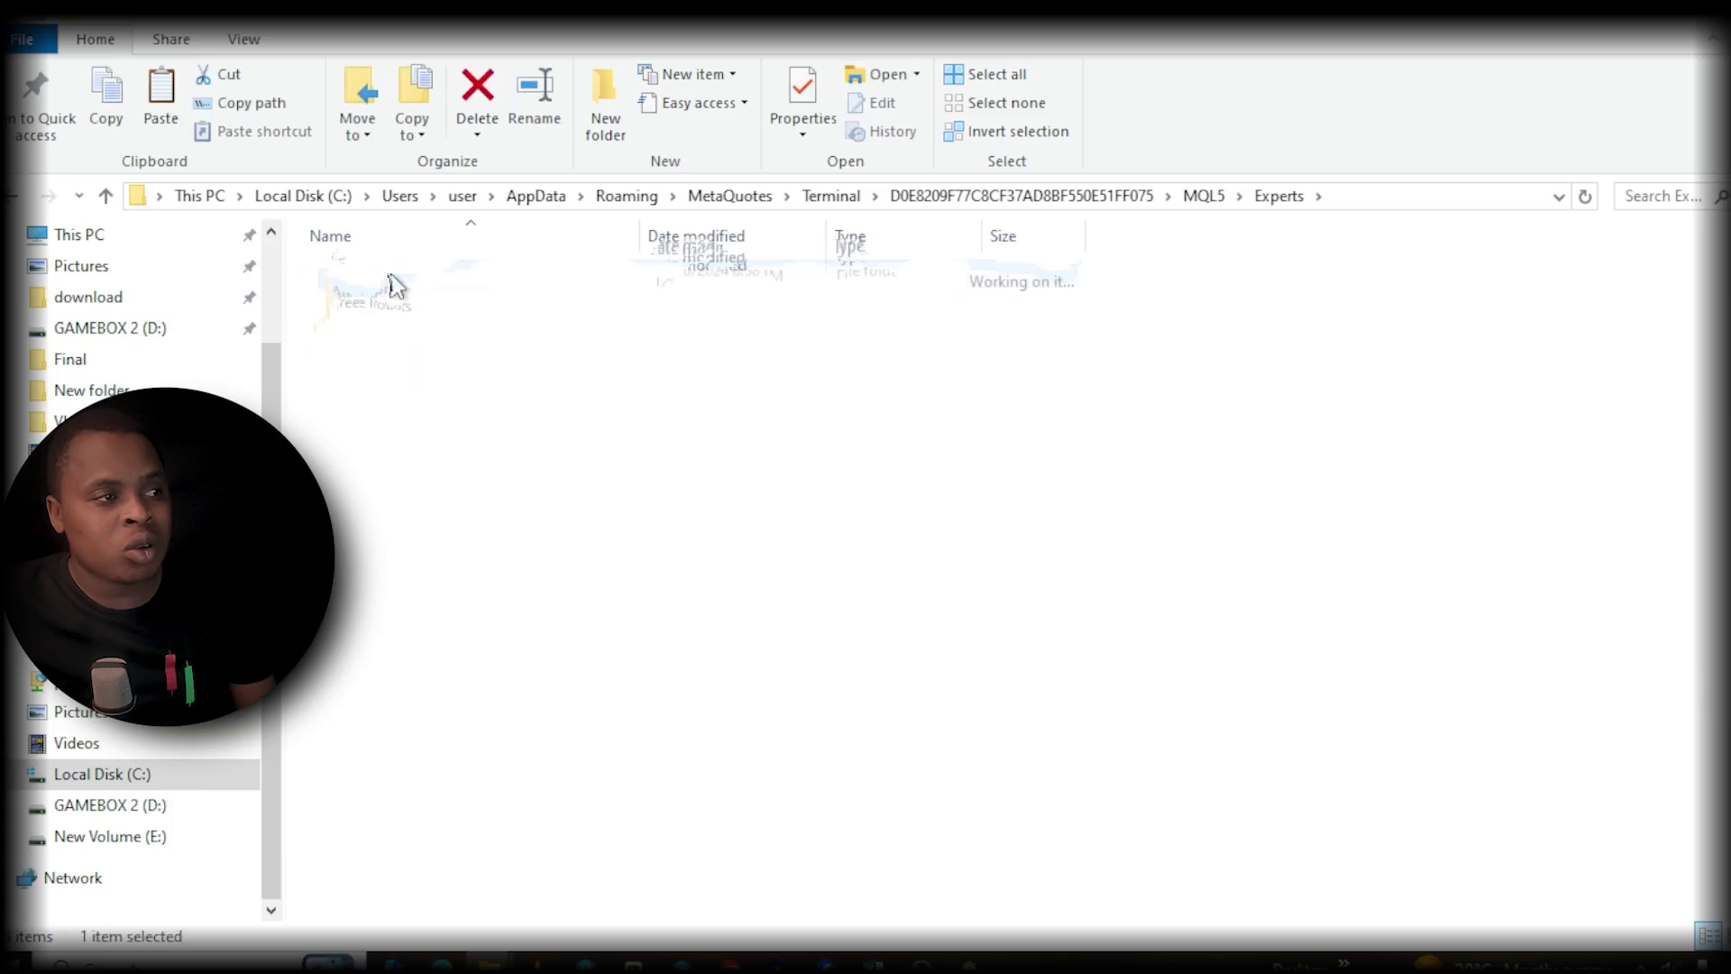
pyautogui.click(1291, 198)
pyautogui.click(386, 394)
# Step: Create a new folder named 'Profit Wave' inside Experts
pyautogui.rightClick(377, 366)
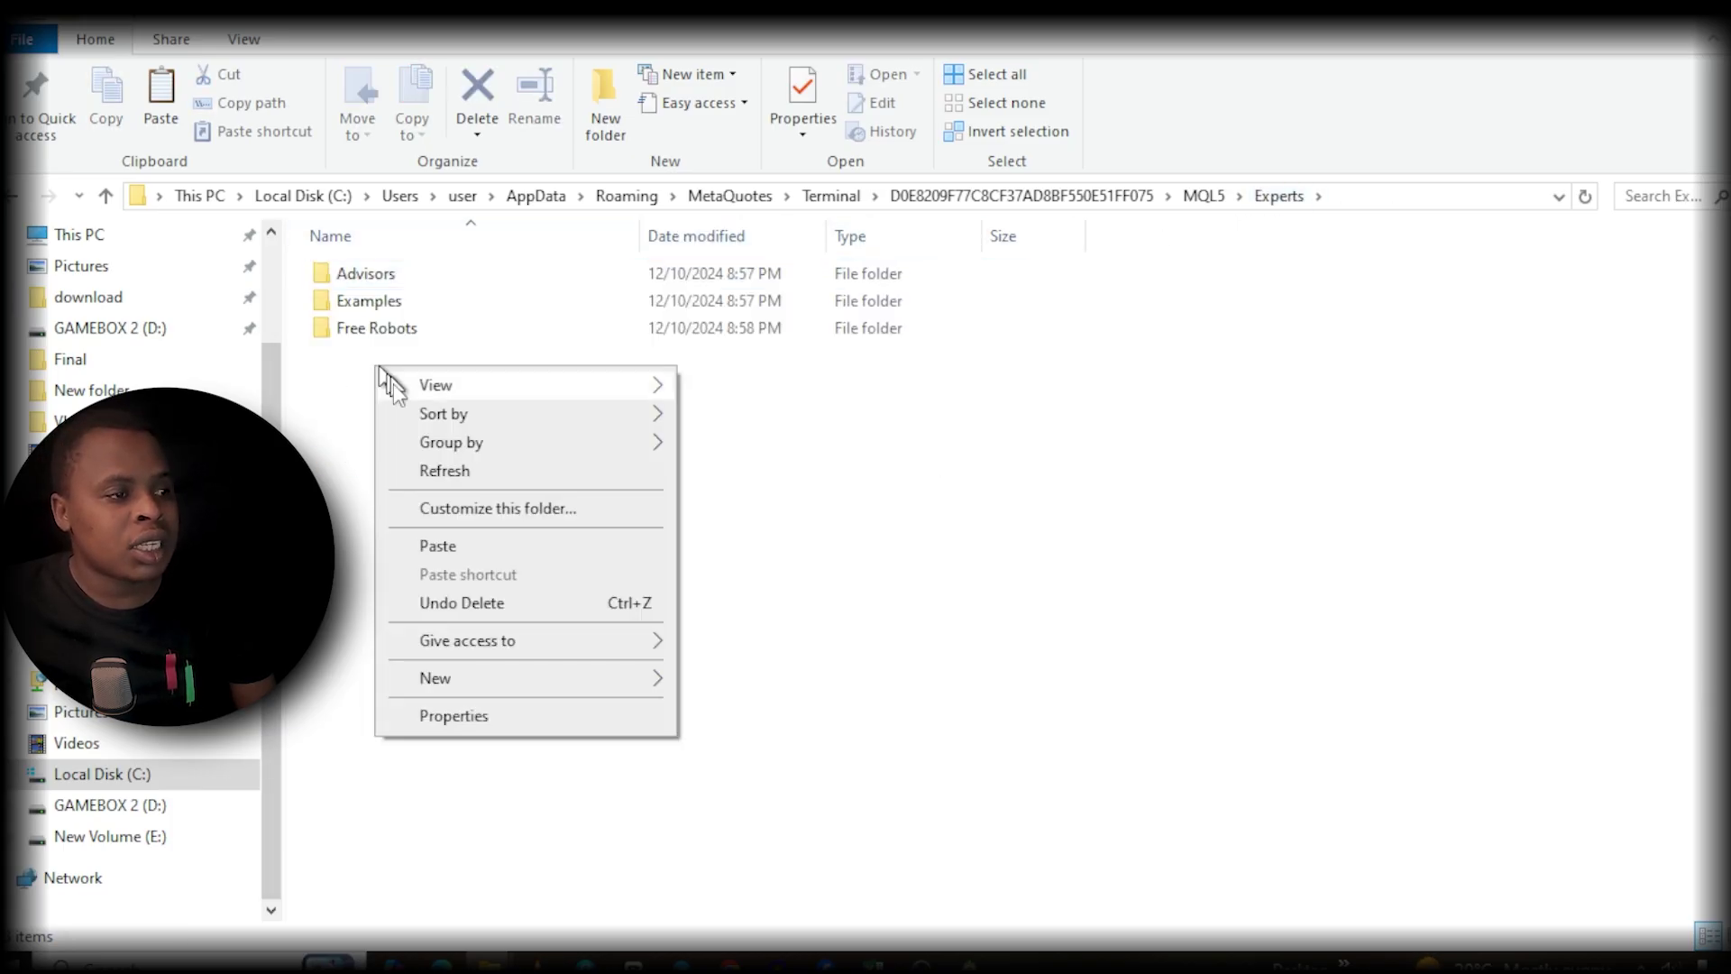
pyautogui.moveTo(550, 678)
pyautogui.click(708, 359)
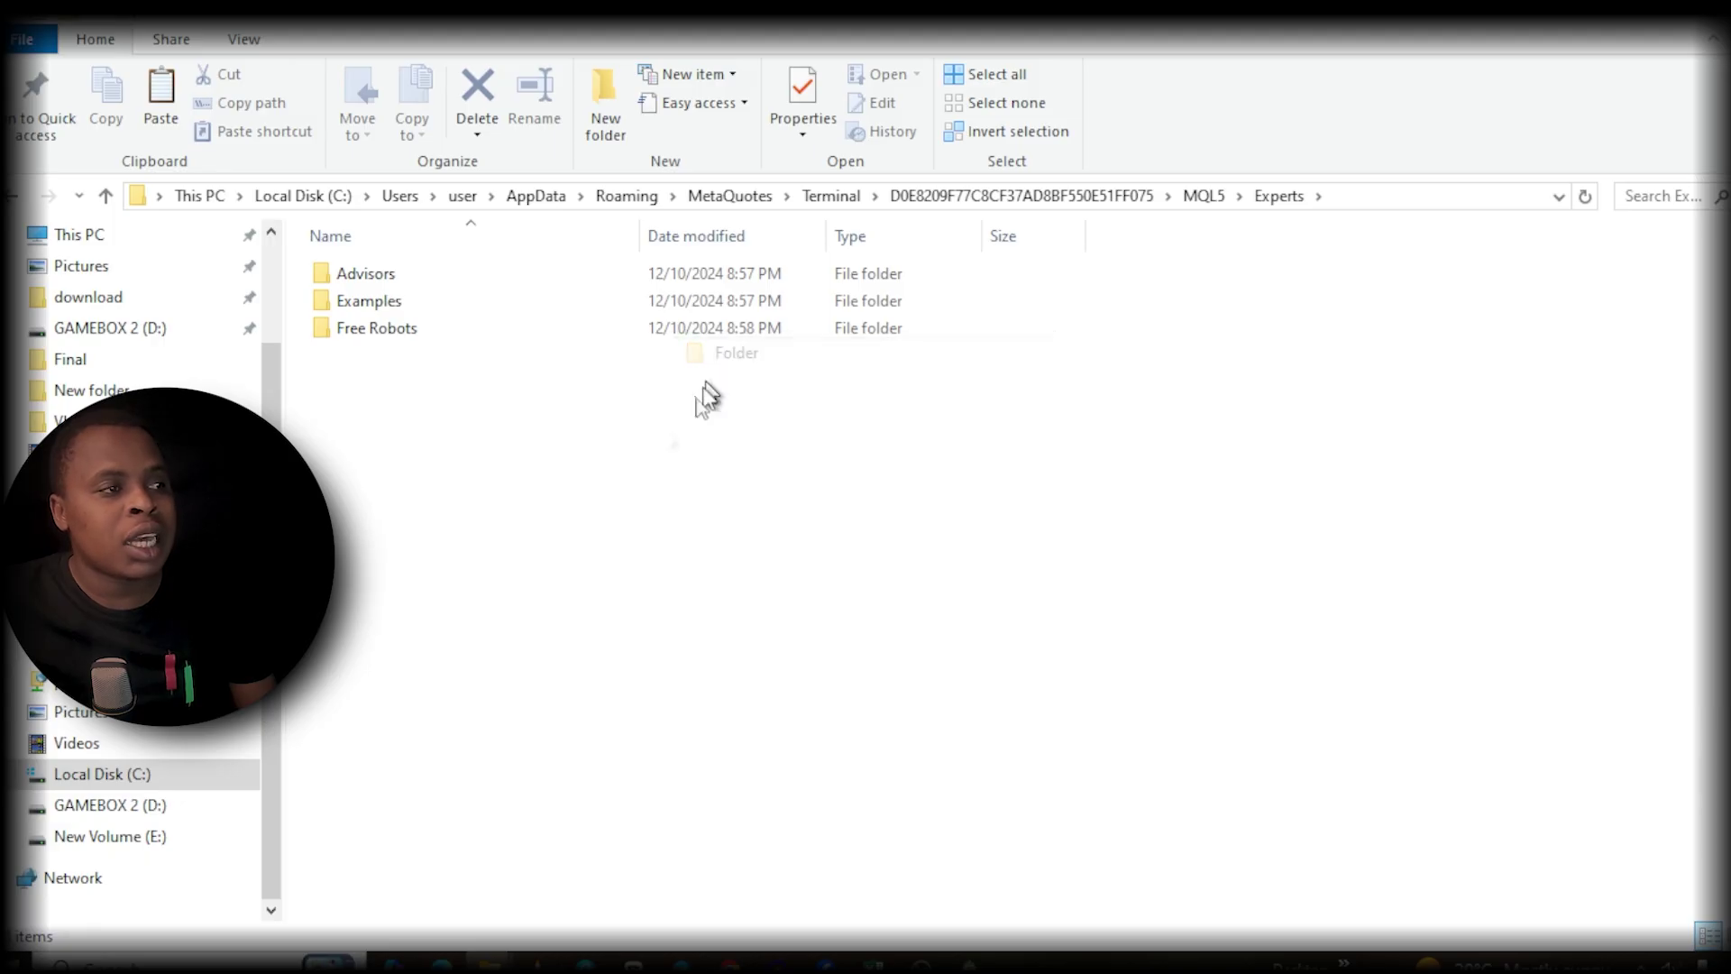
pyautogui.write('Prif')
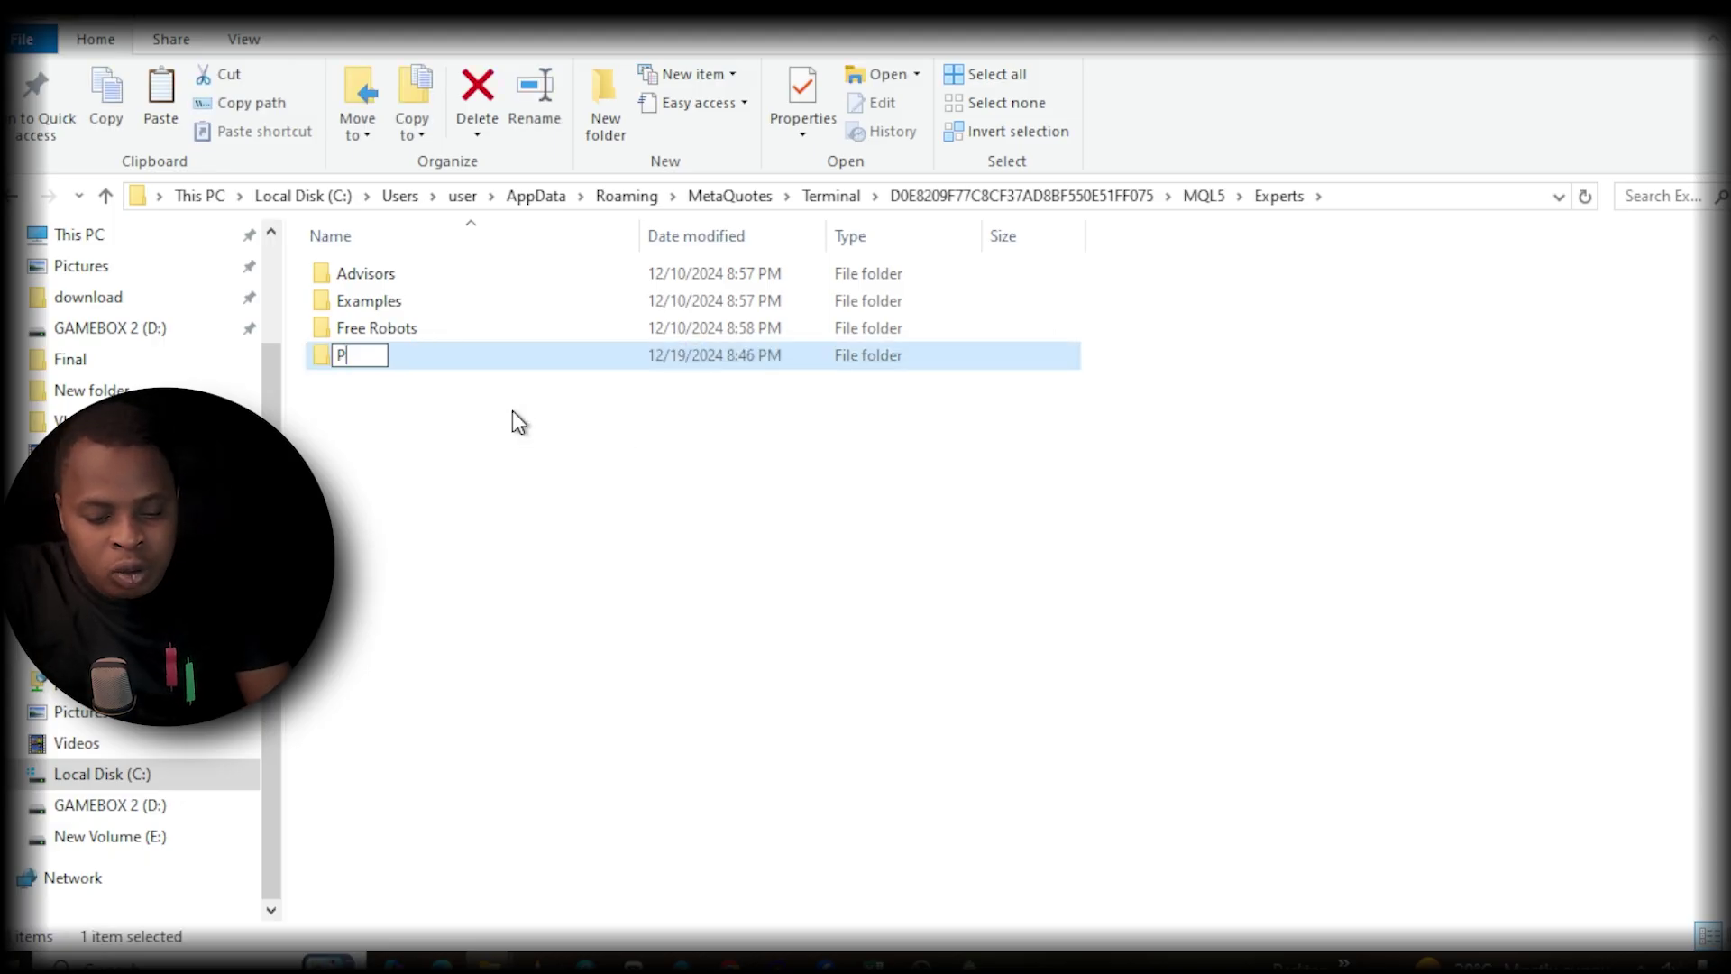
pyautogui.press('BackSpace')
pyautogui.press('BackSpace')
pyautogui.write('ofit Wave')
pyautogui.press('Return')
# Step: Paste both Profit Wave 1.0 files into the Profit Wave folder, then return to MetaTrader 5
pyautogui.doubleClick(448, 360)
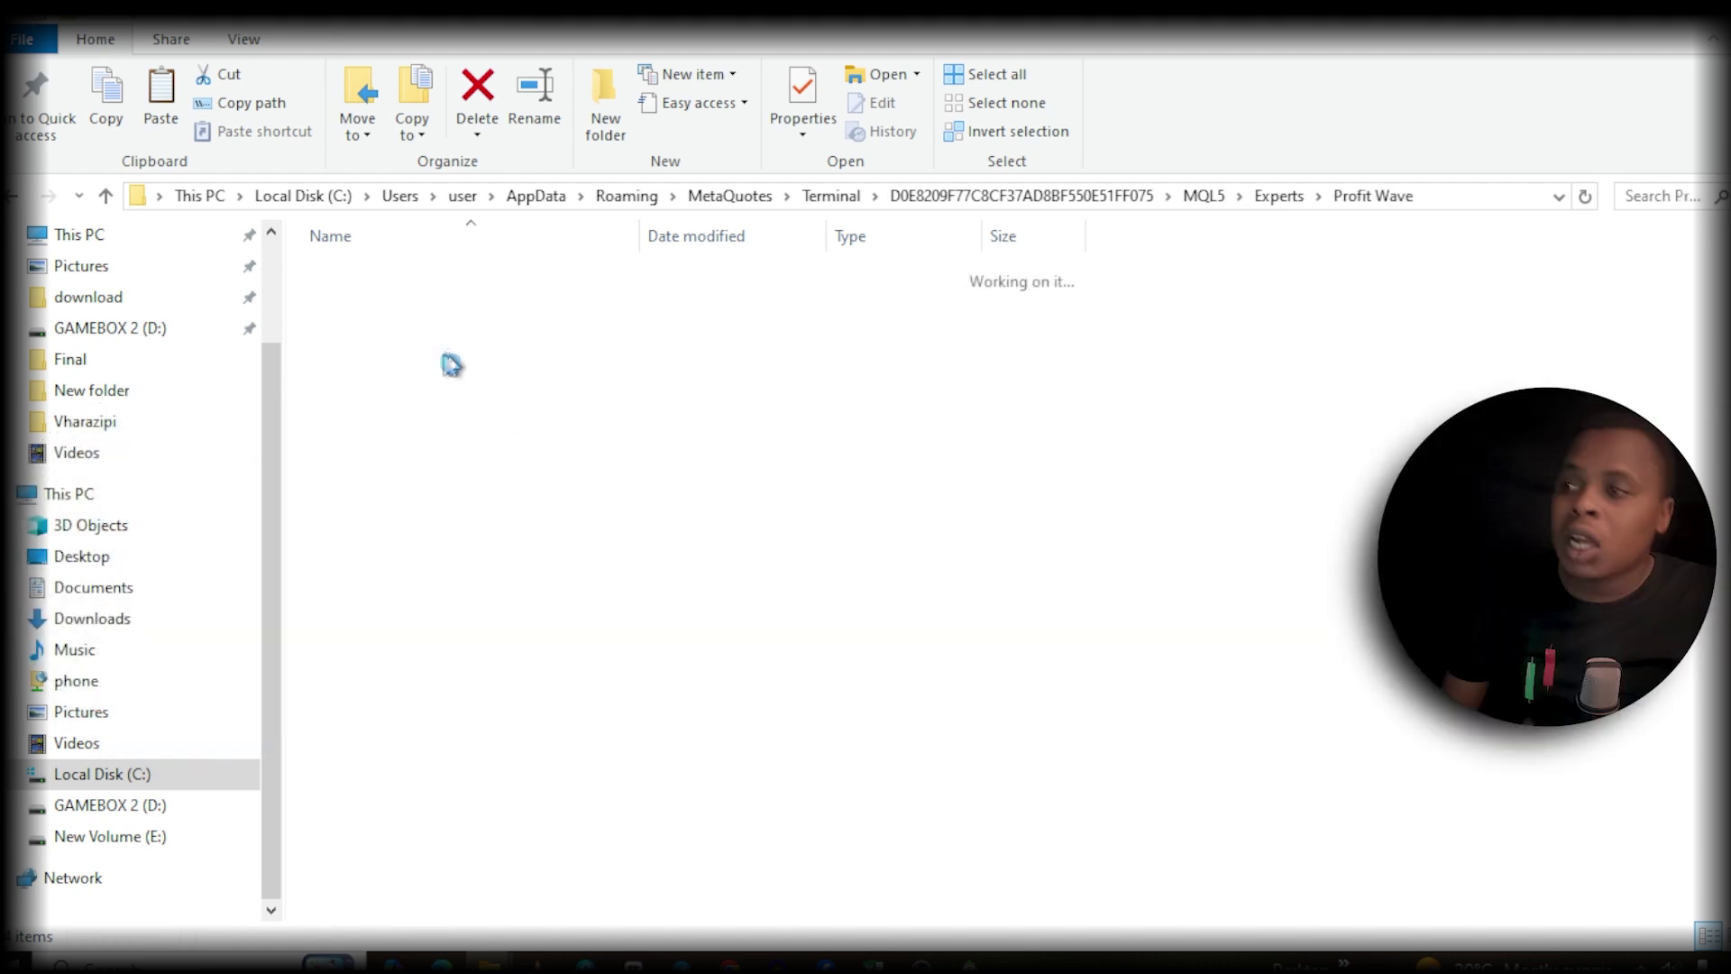
pyautogui.rightClick(546, 371)
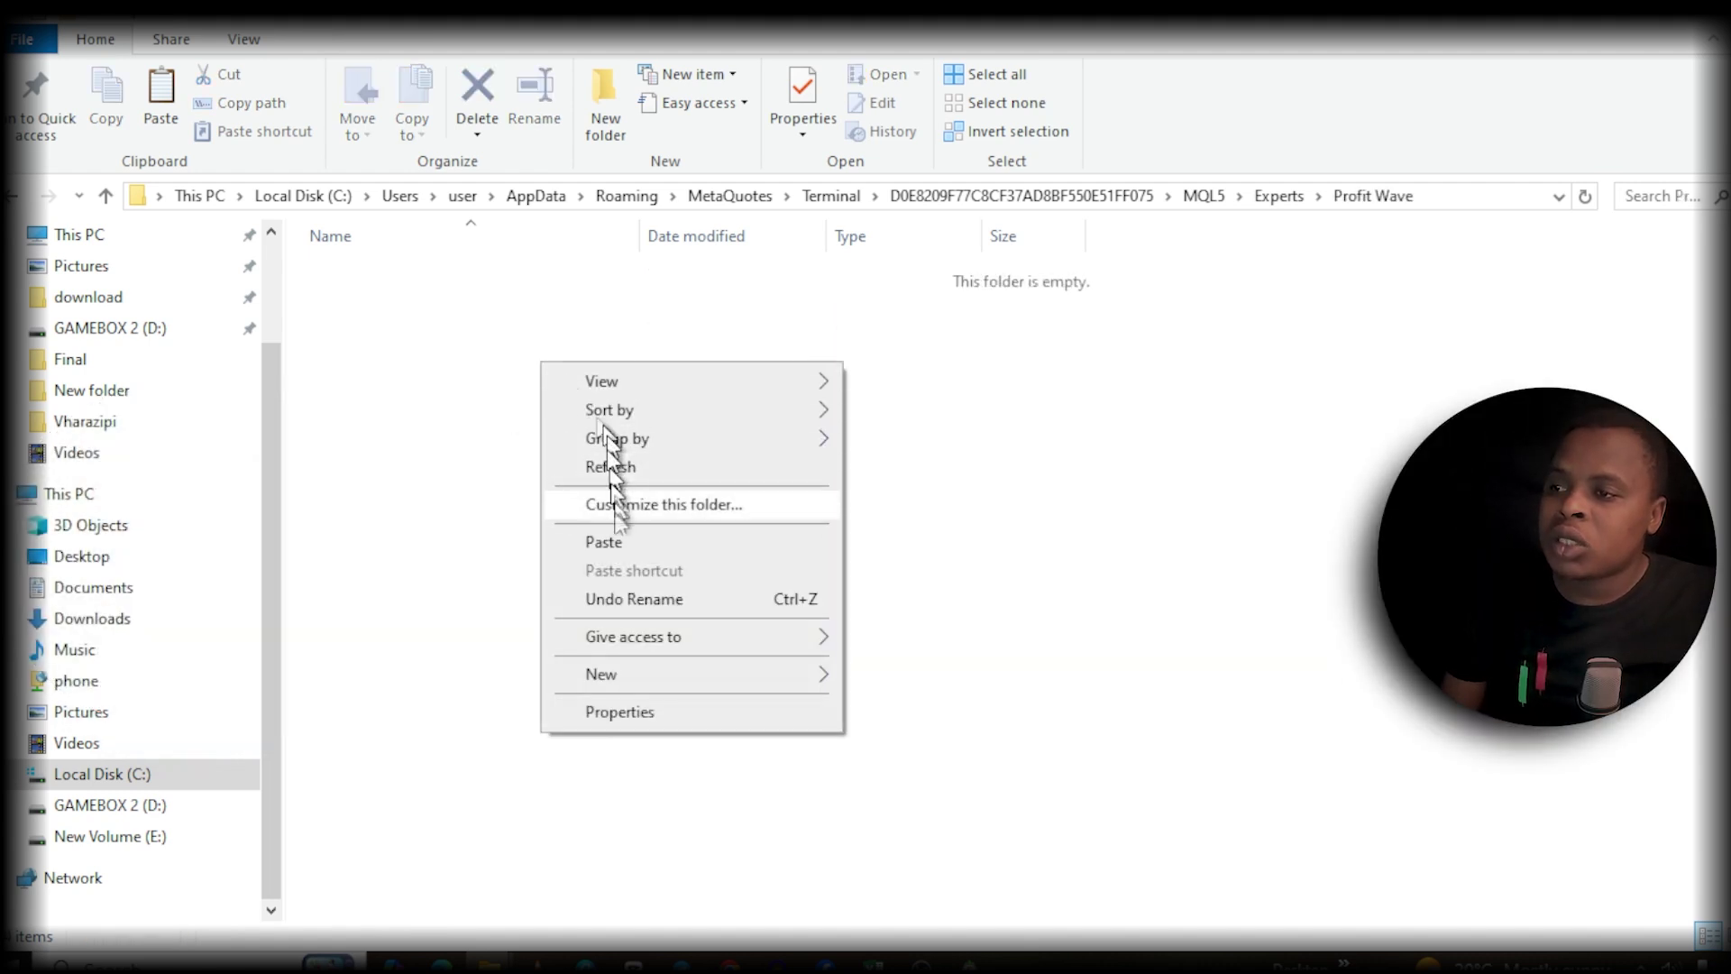
pyautogui.click(603, 542)
pyautogui.click(638, 417)
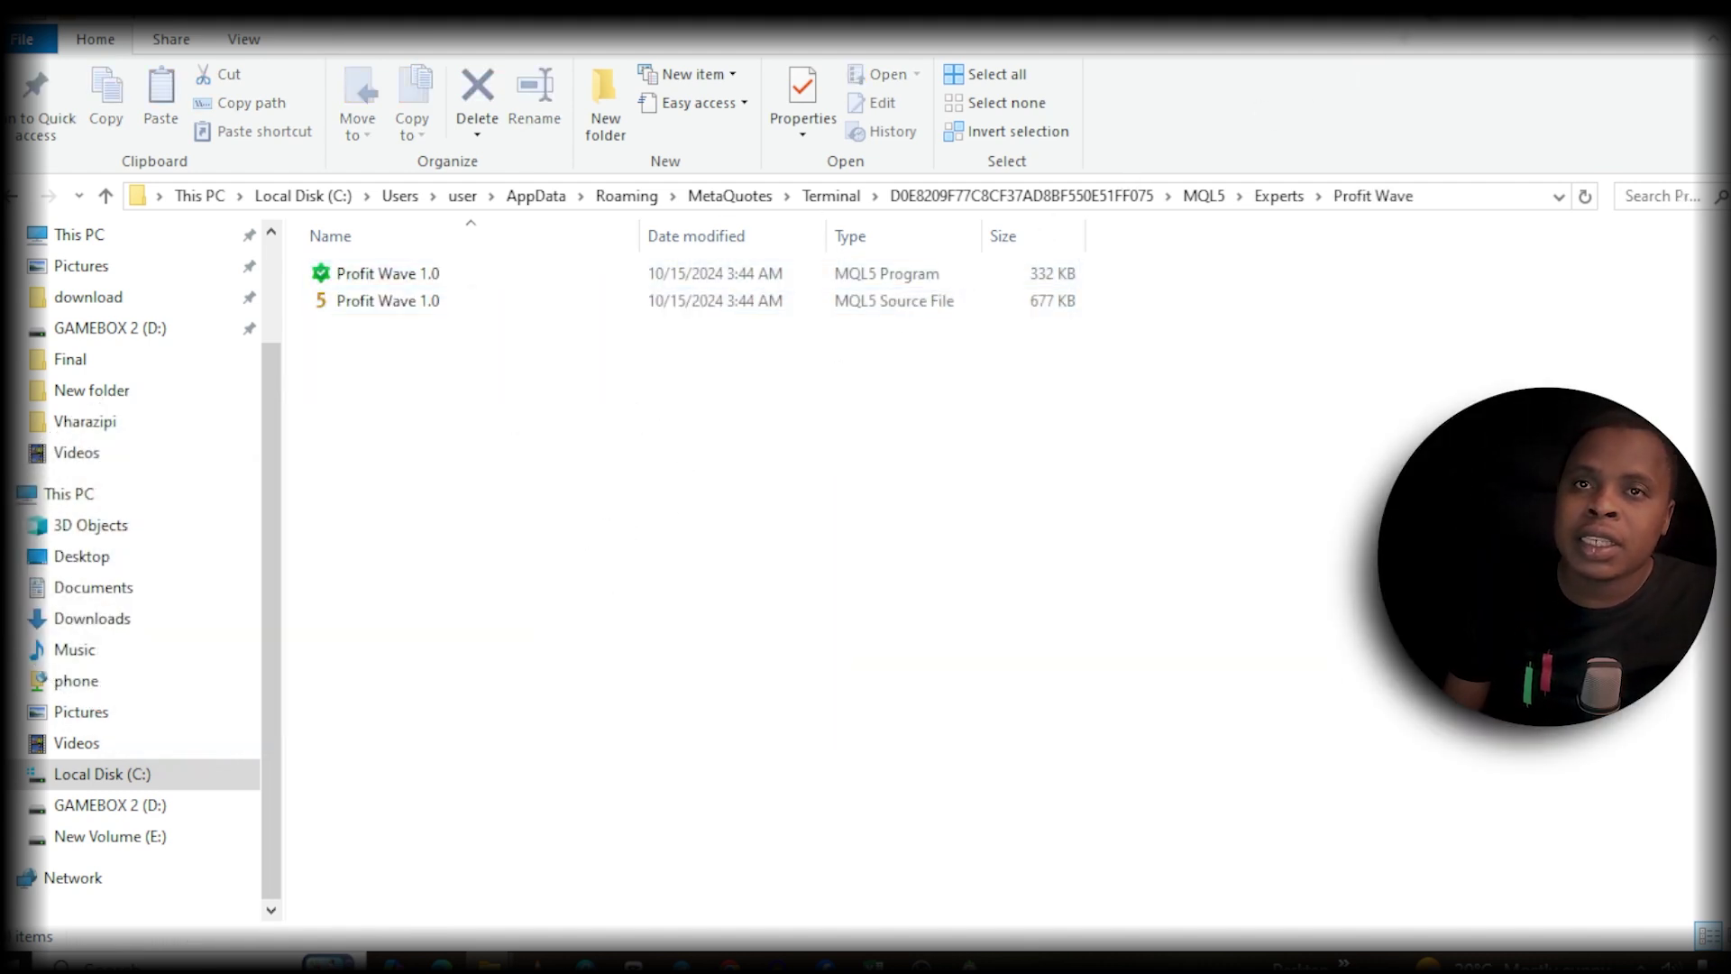
pyautogui.click(978, 957)
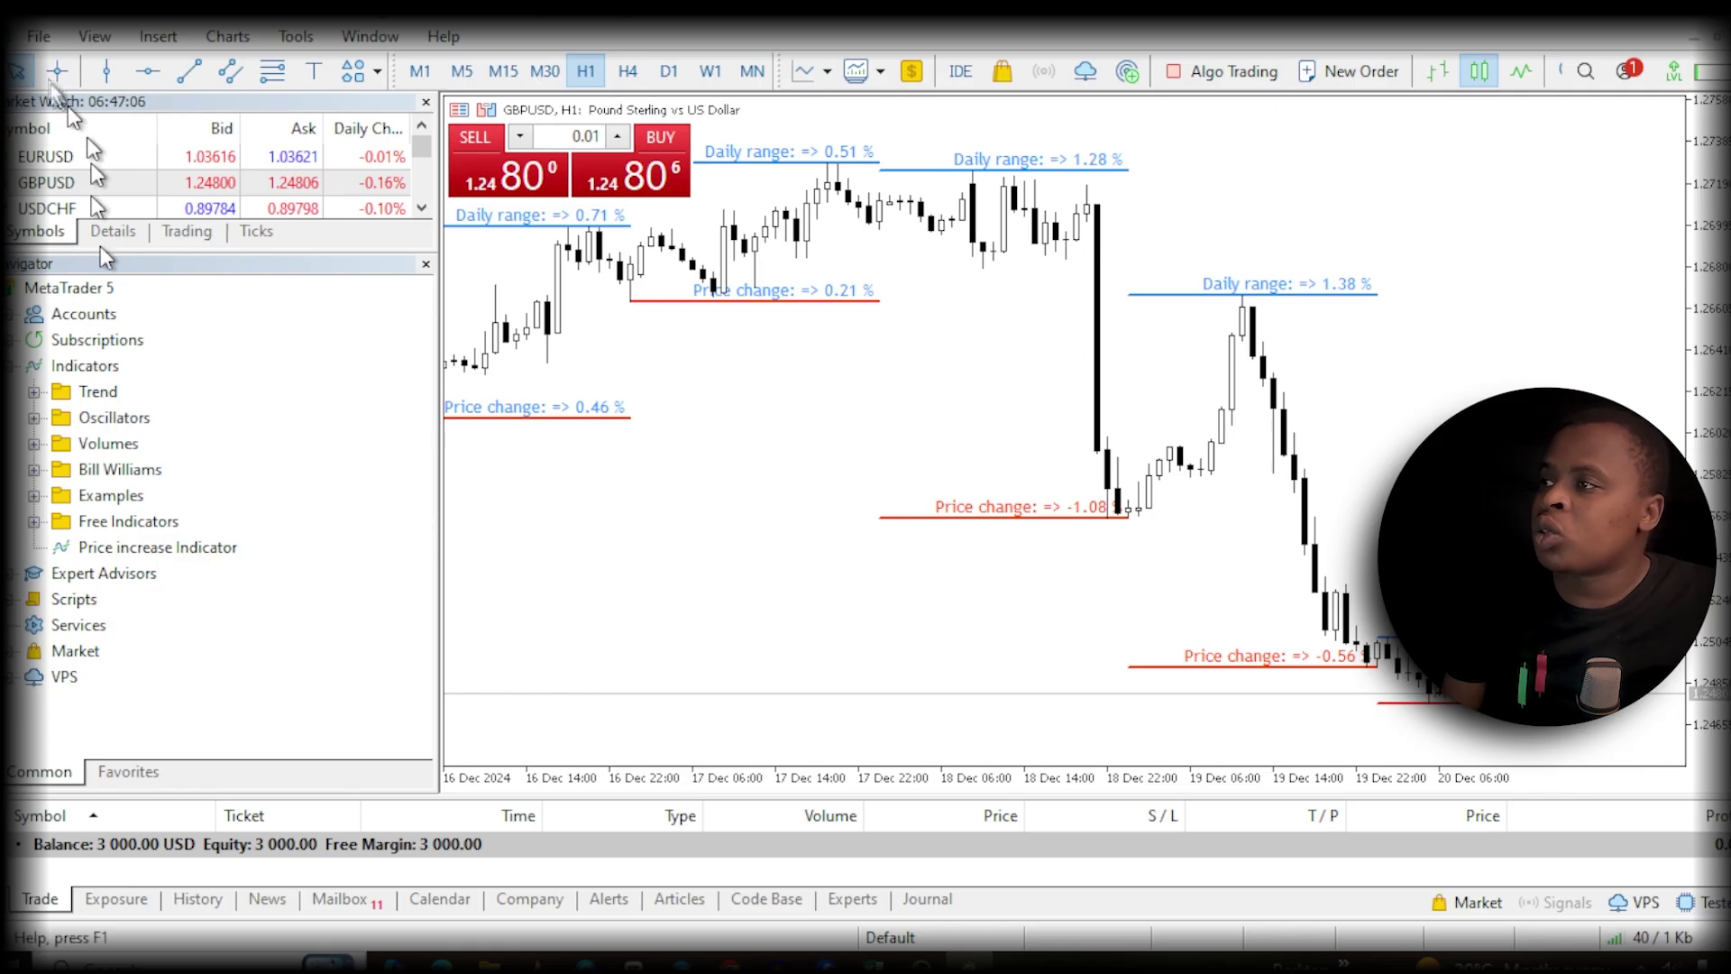
# Step: In the Navigator, collapse Indicators and expand Expert Advisors
pyautogui.click(90, 37)
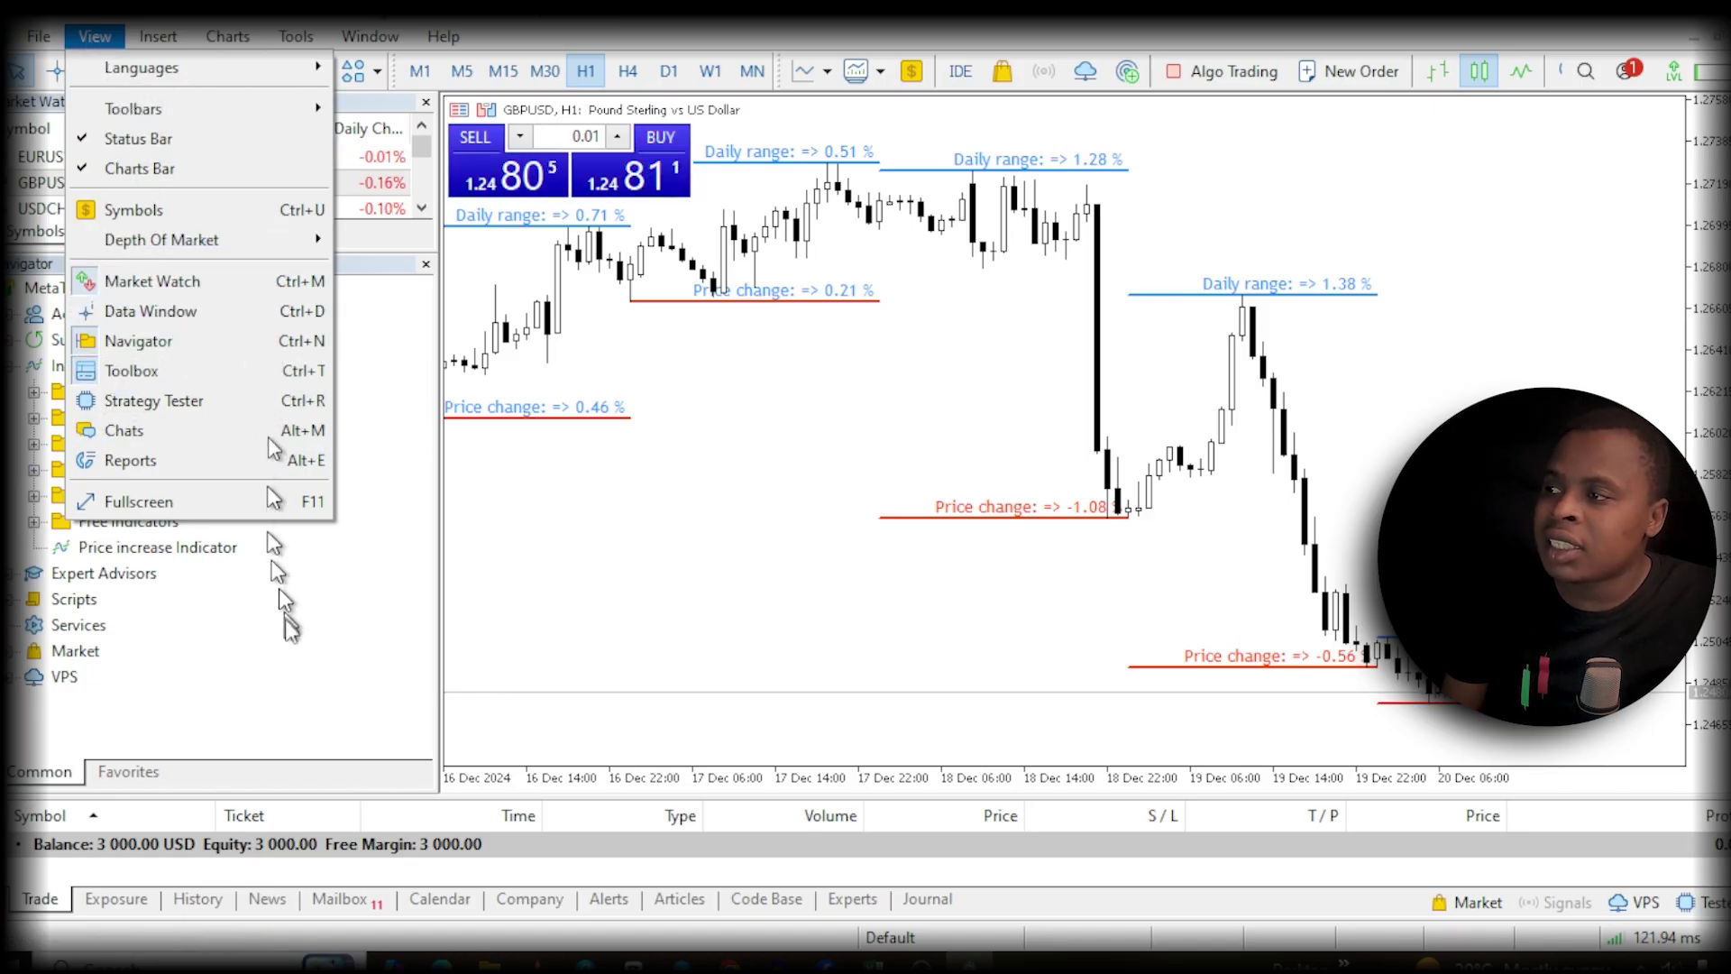
pyautogui.click(162, 546)
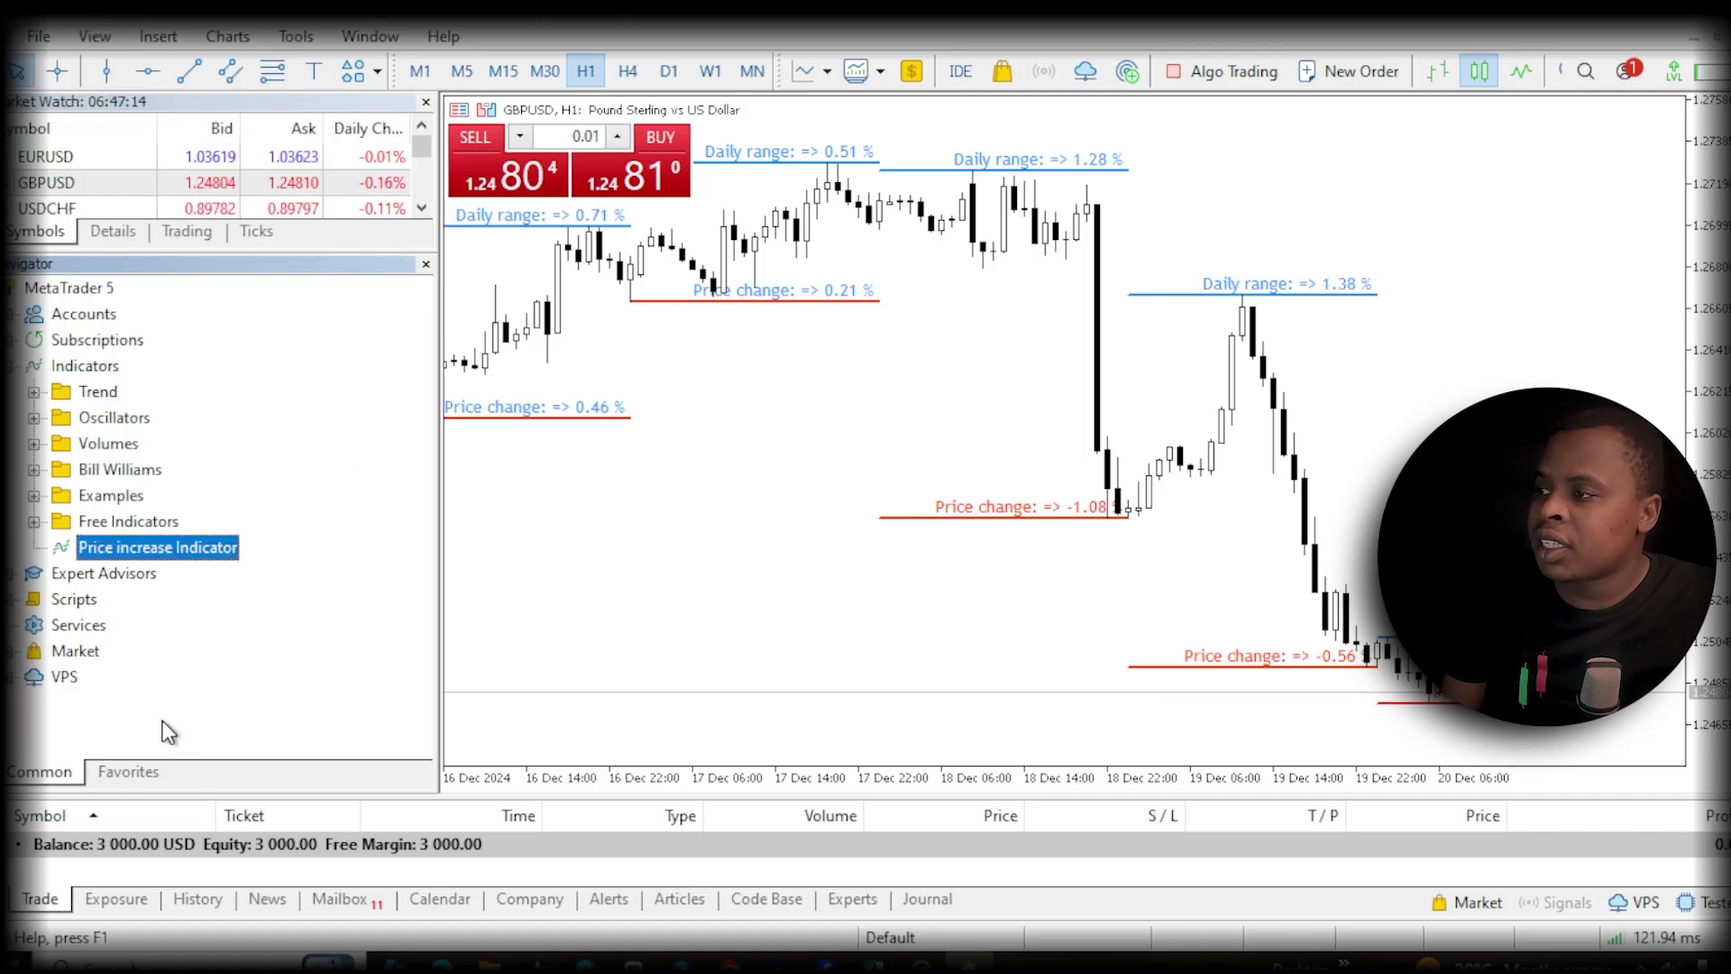
pyautogui.click(10, 366)
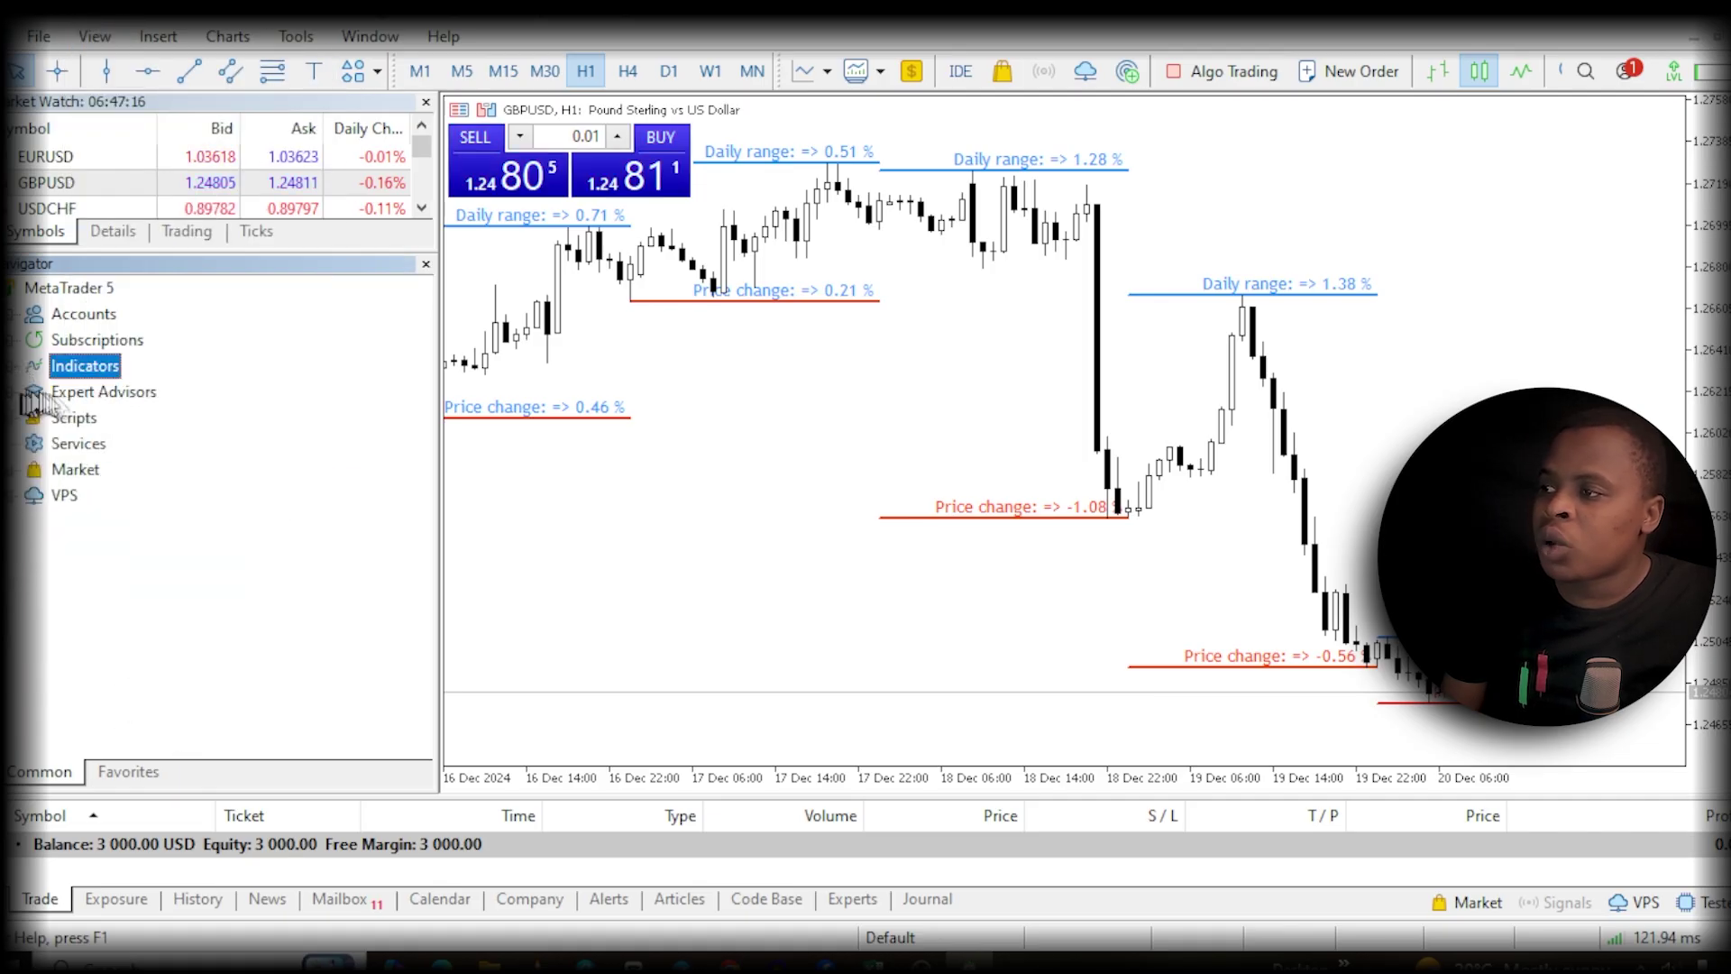
pyautogui.click(11, 393)
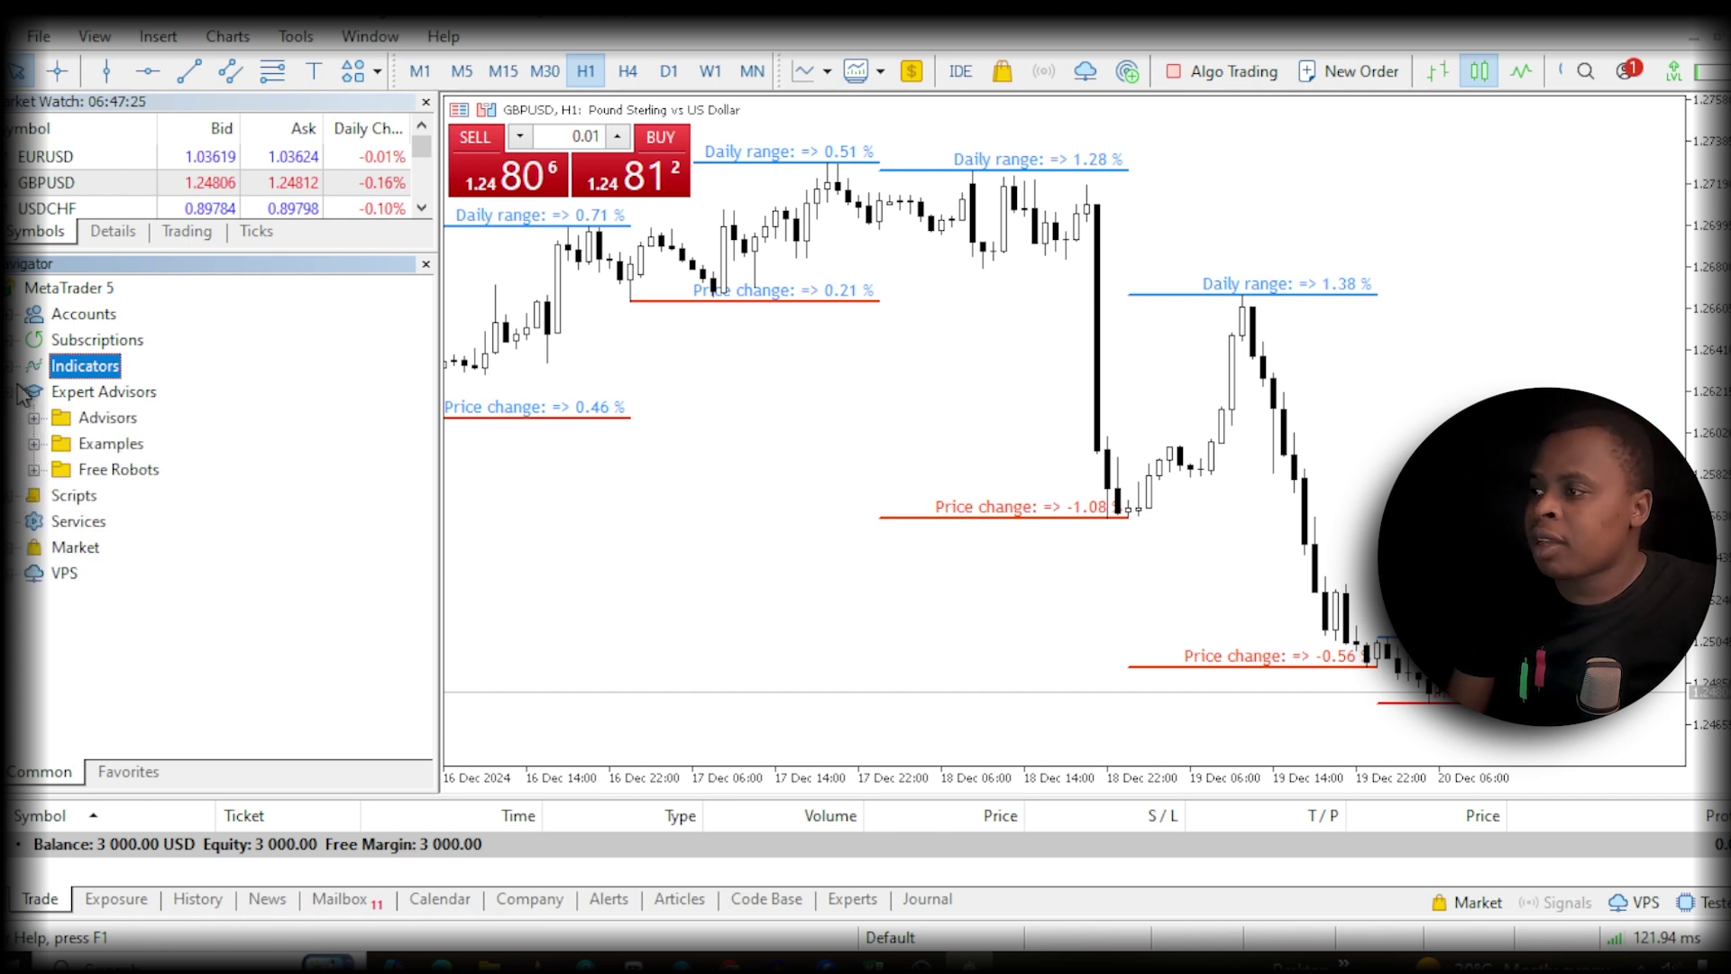
# Step: Refresh Expert Advisors and select Profit Wave 1.0 in the new Profit Wave folder
pyautogui.click(72, 396)
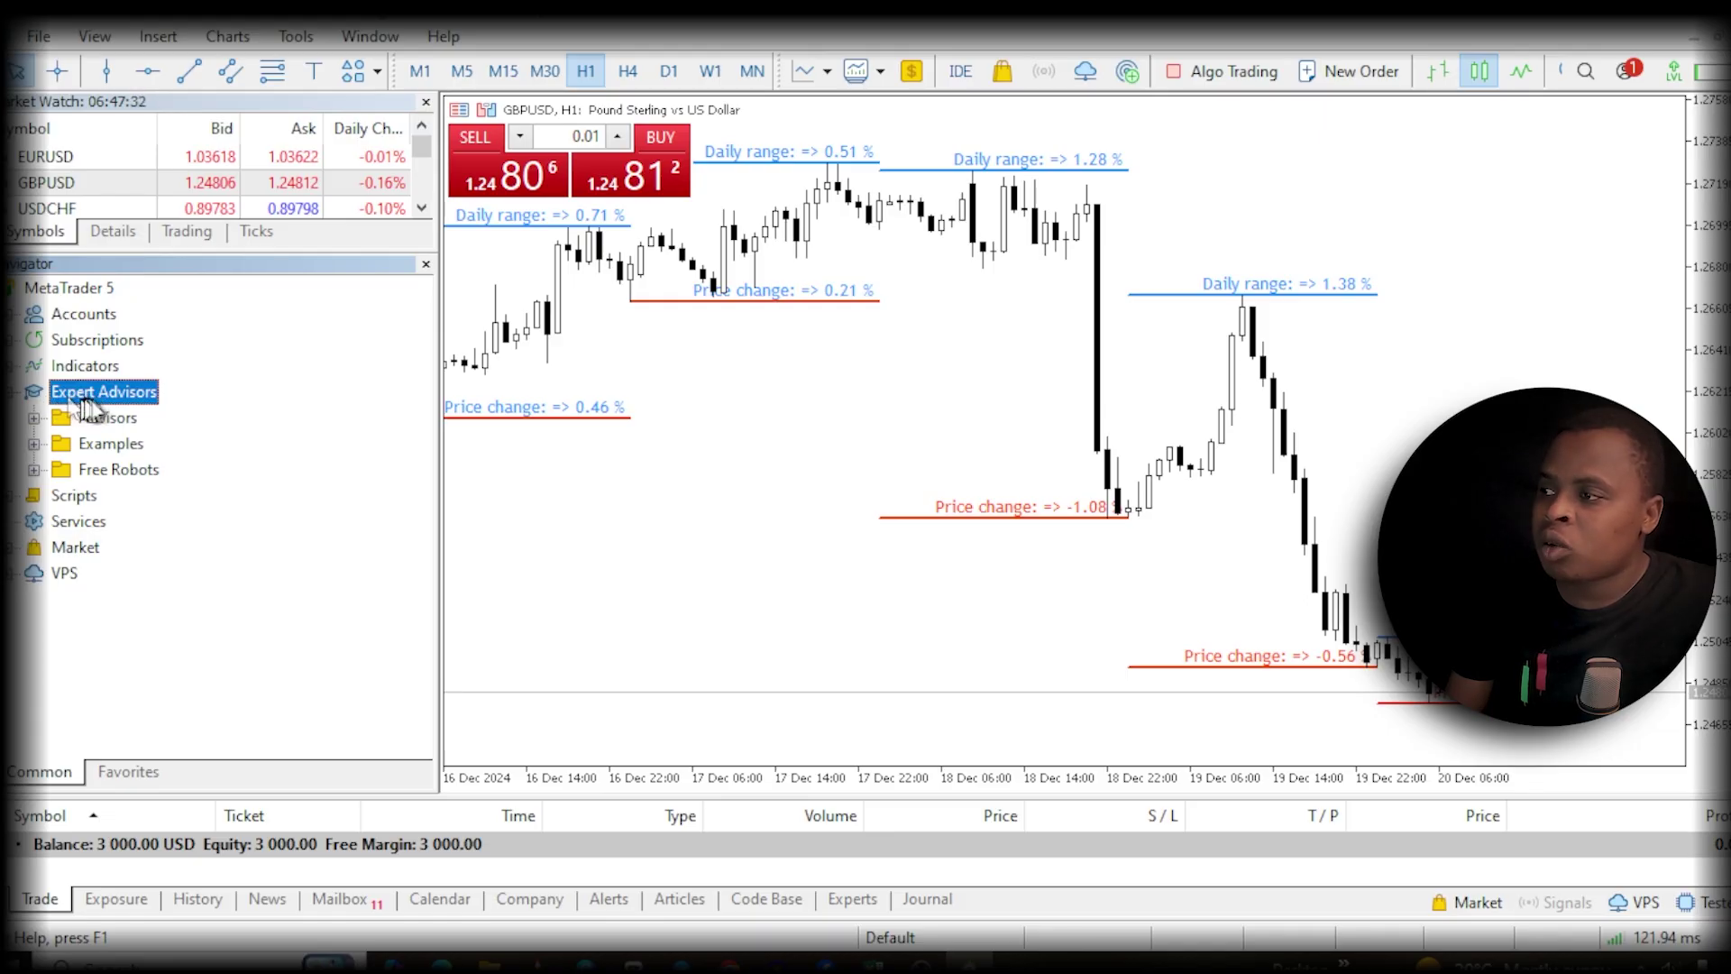
pyautogui.rightClick(99, 396)
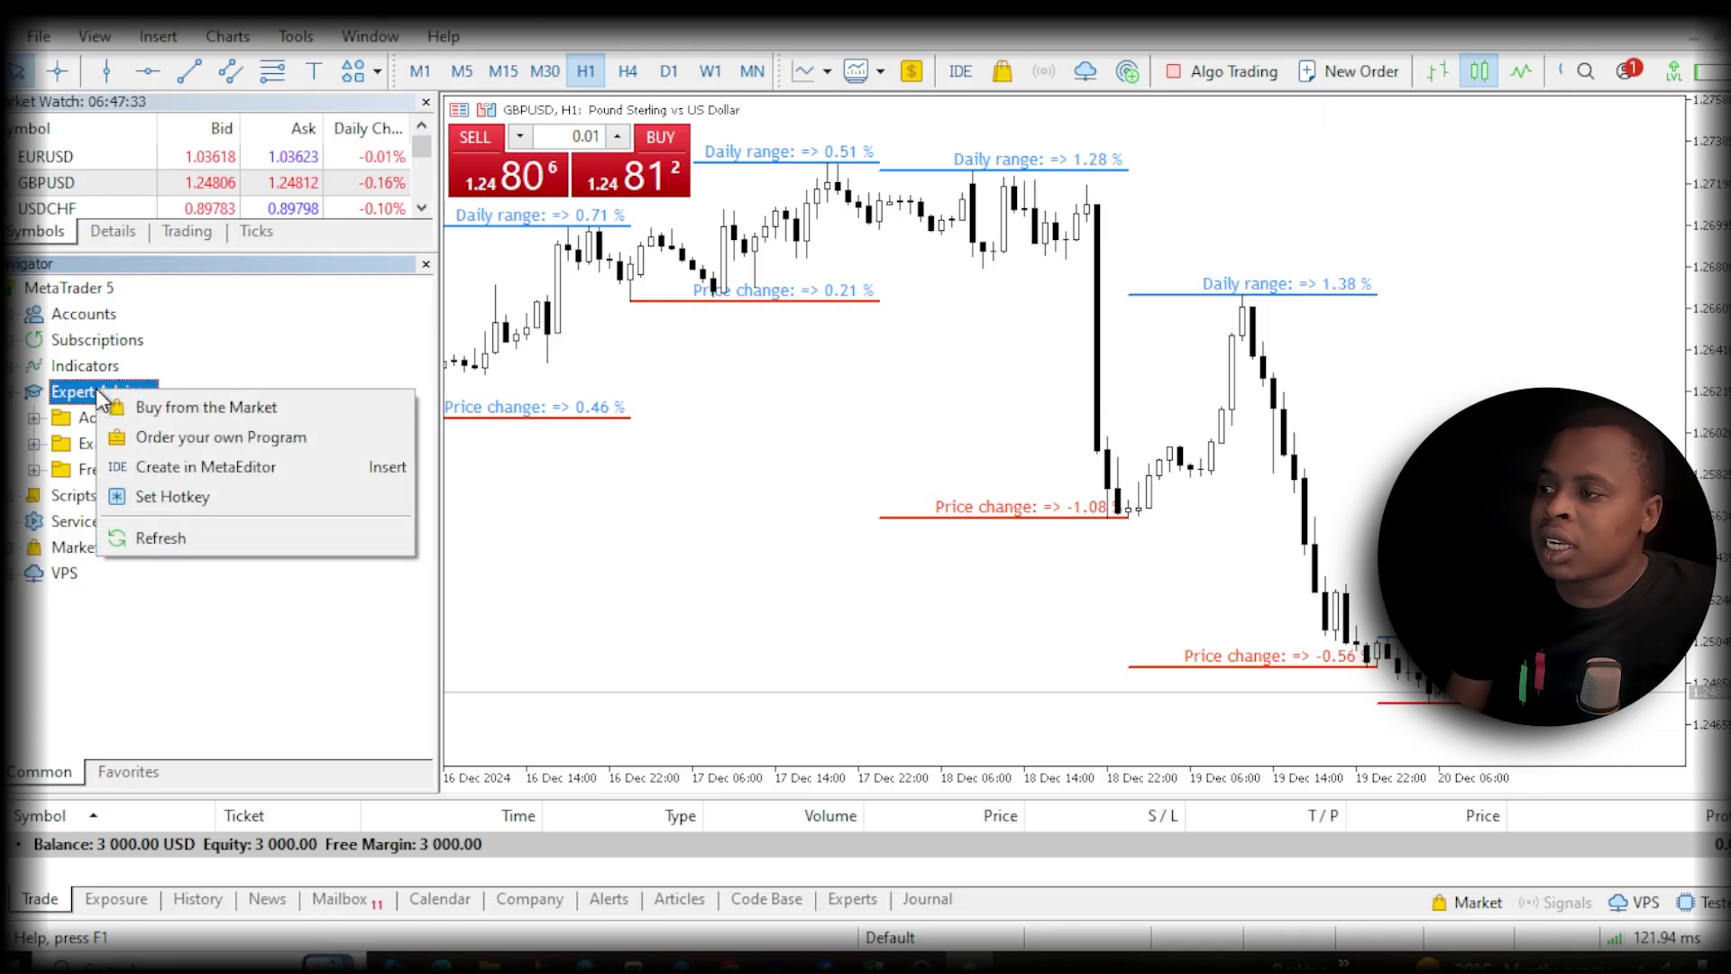
pyautogui.click(170, 537)
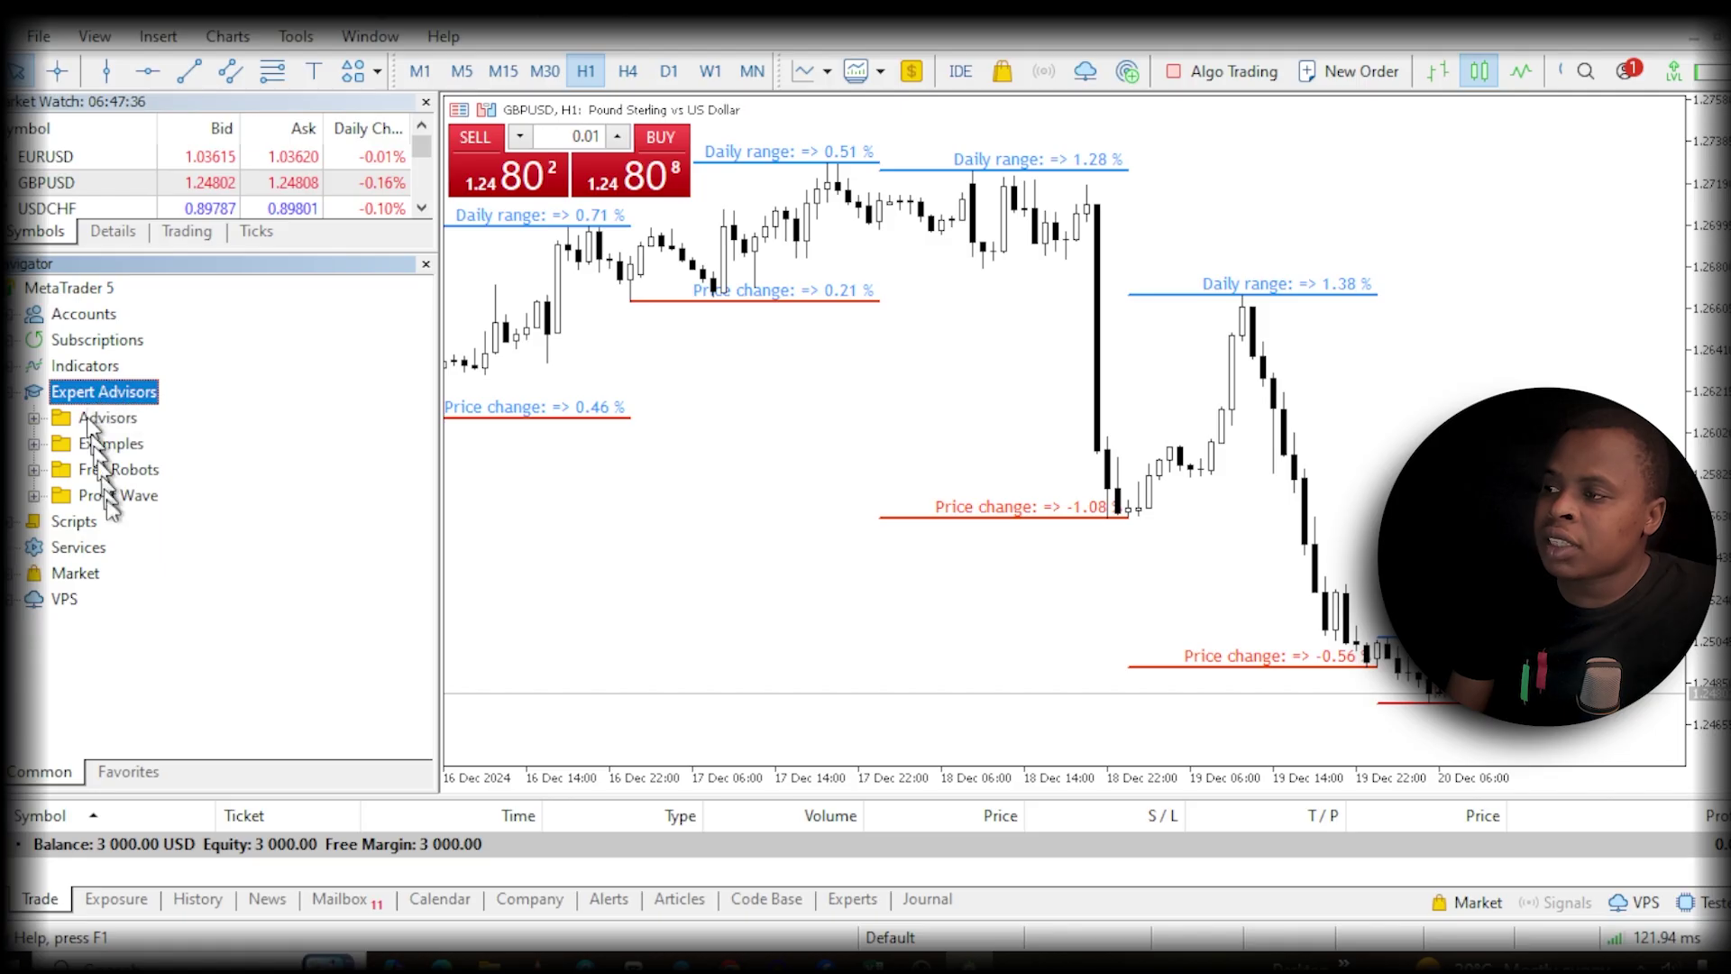
pyautogui.click(34, 496)
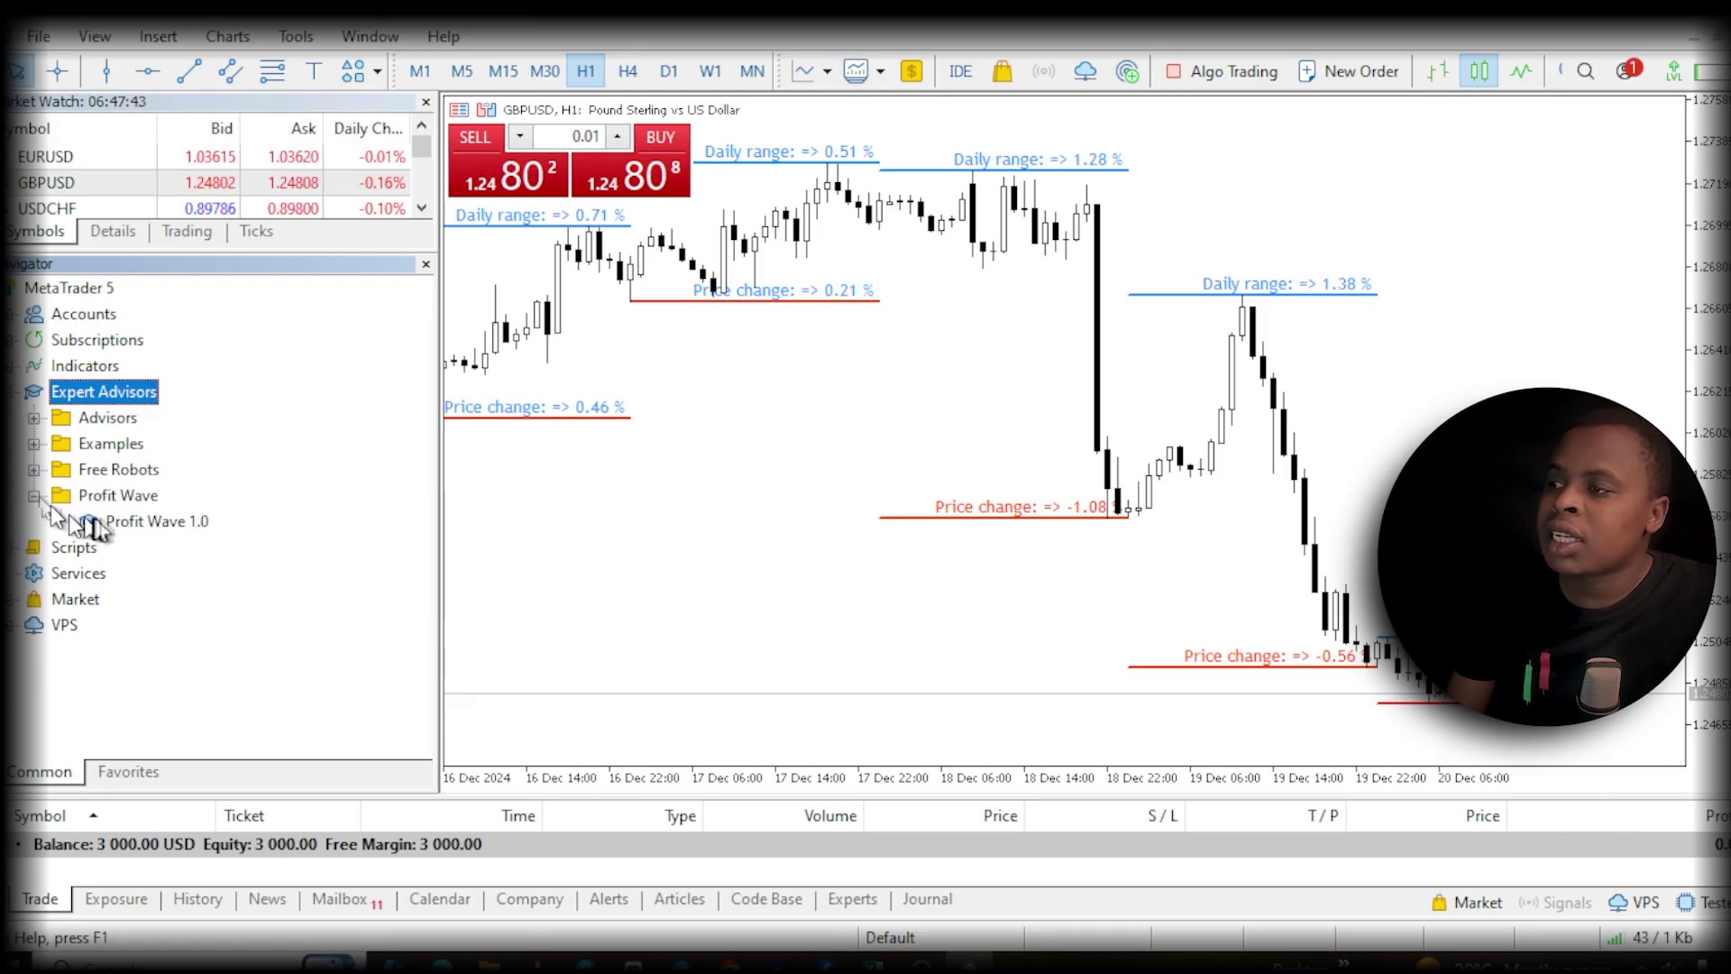
pyautogui.click(135, 523)
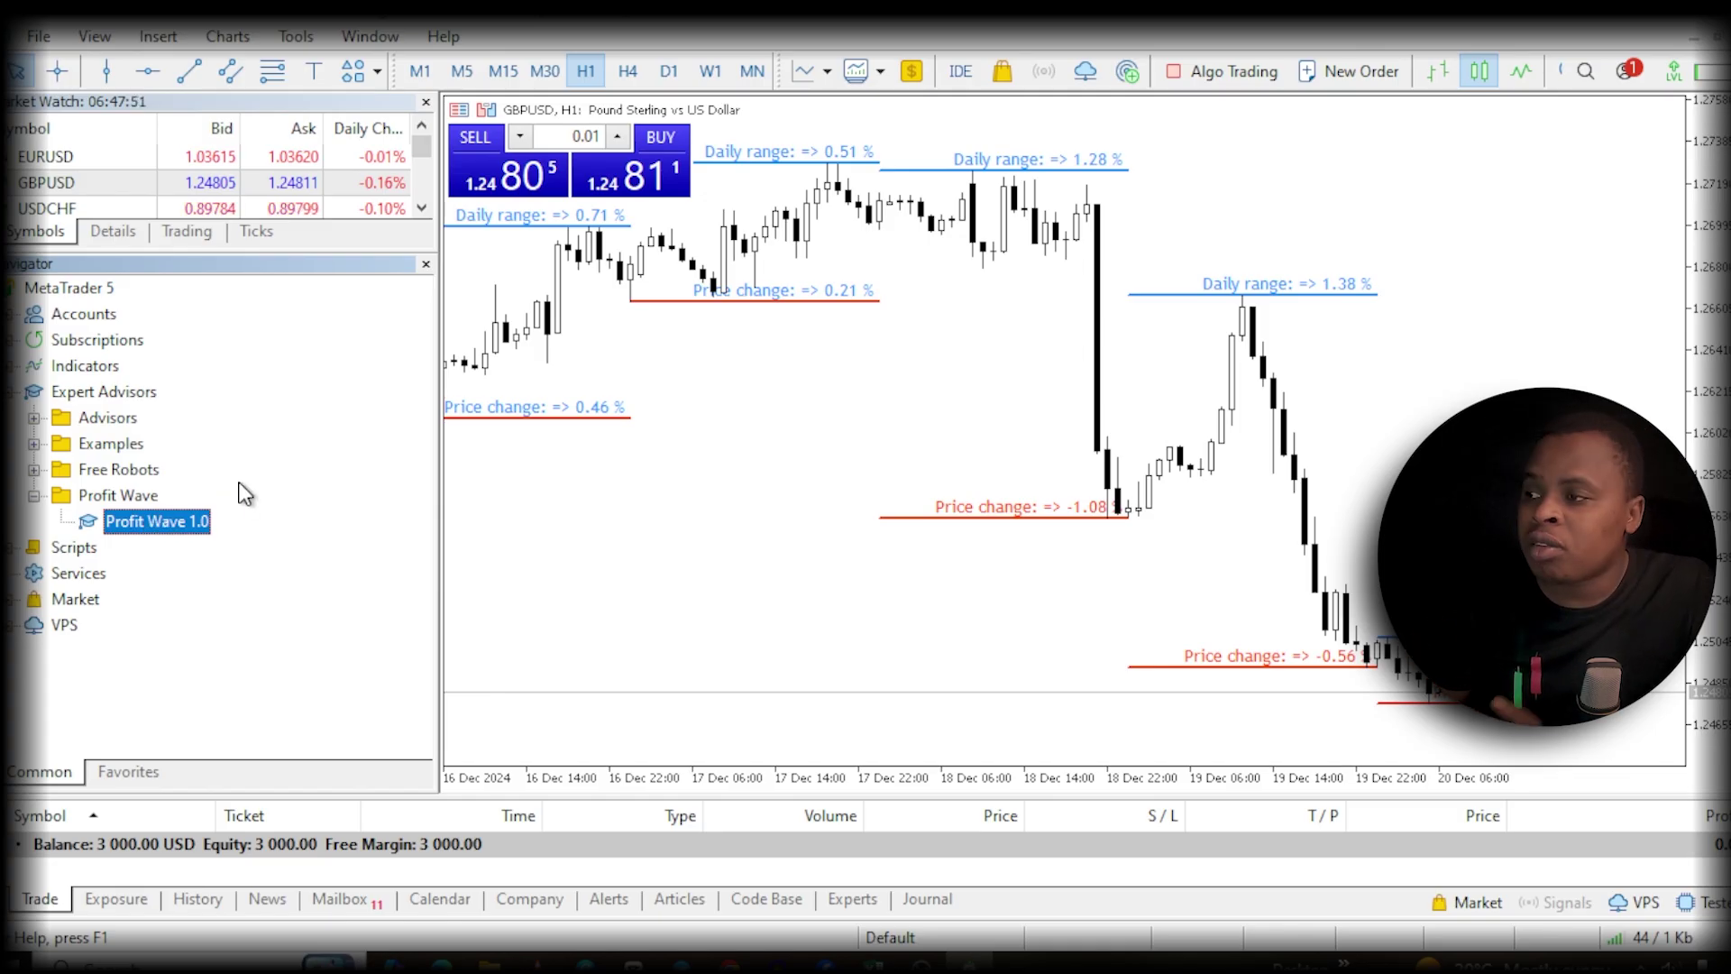
# Step: Attach Profit Wave 1.0 to the GBPUSD H1 chart after reviewing its inputs, with Allow Algo Trading ticked
pyautogui.moveTo(184, 526); pyautogui.dragTo(1001, 444)
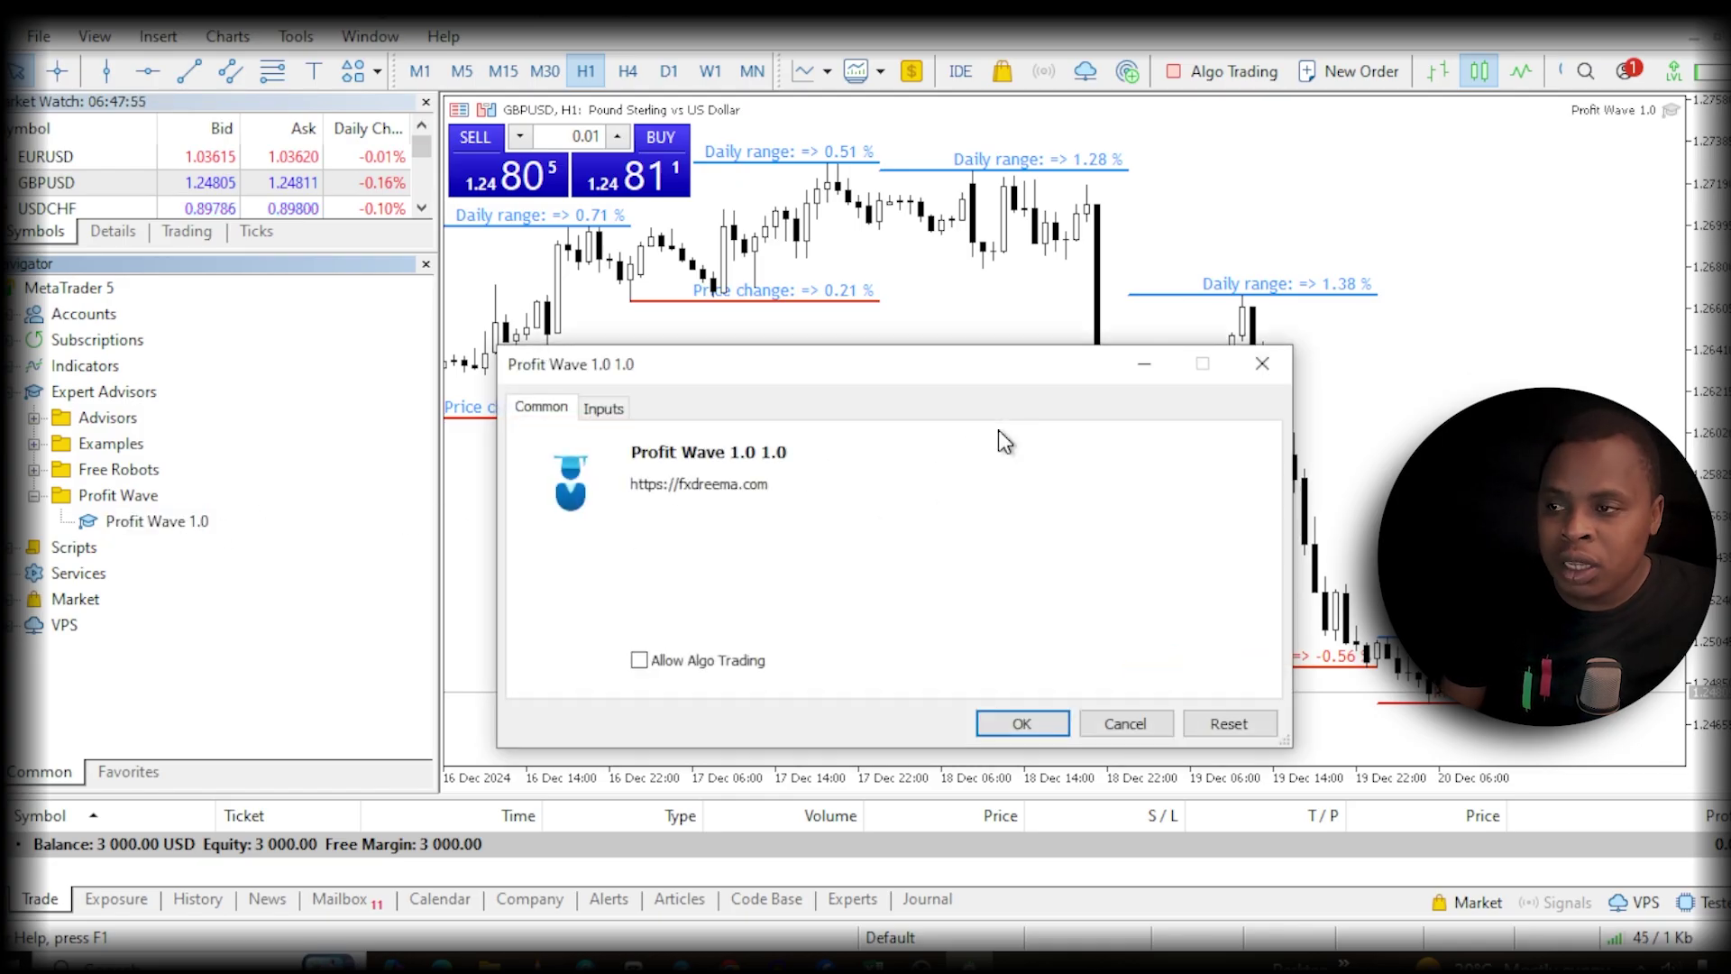
pyautogui.moveTo(1001, 365); pyautogui.dragTo(1087, 315)
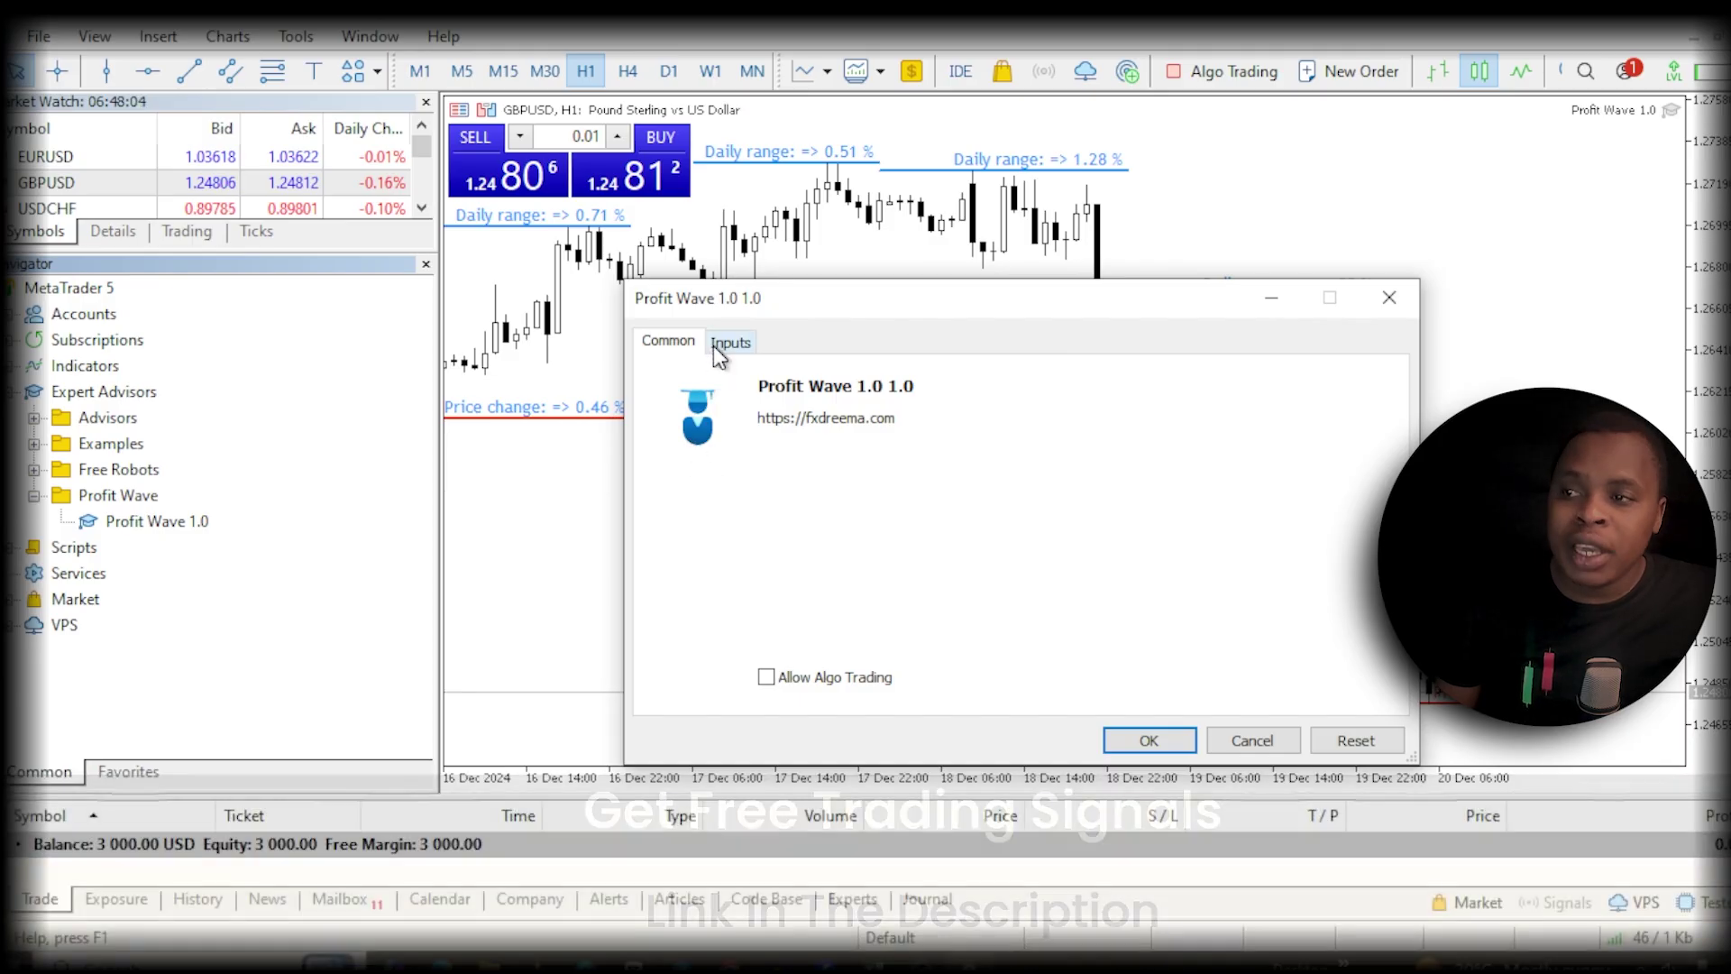
pyautogui.click(713, 344)
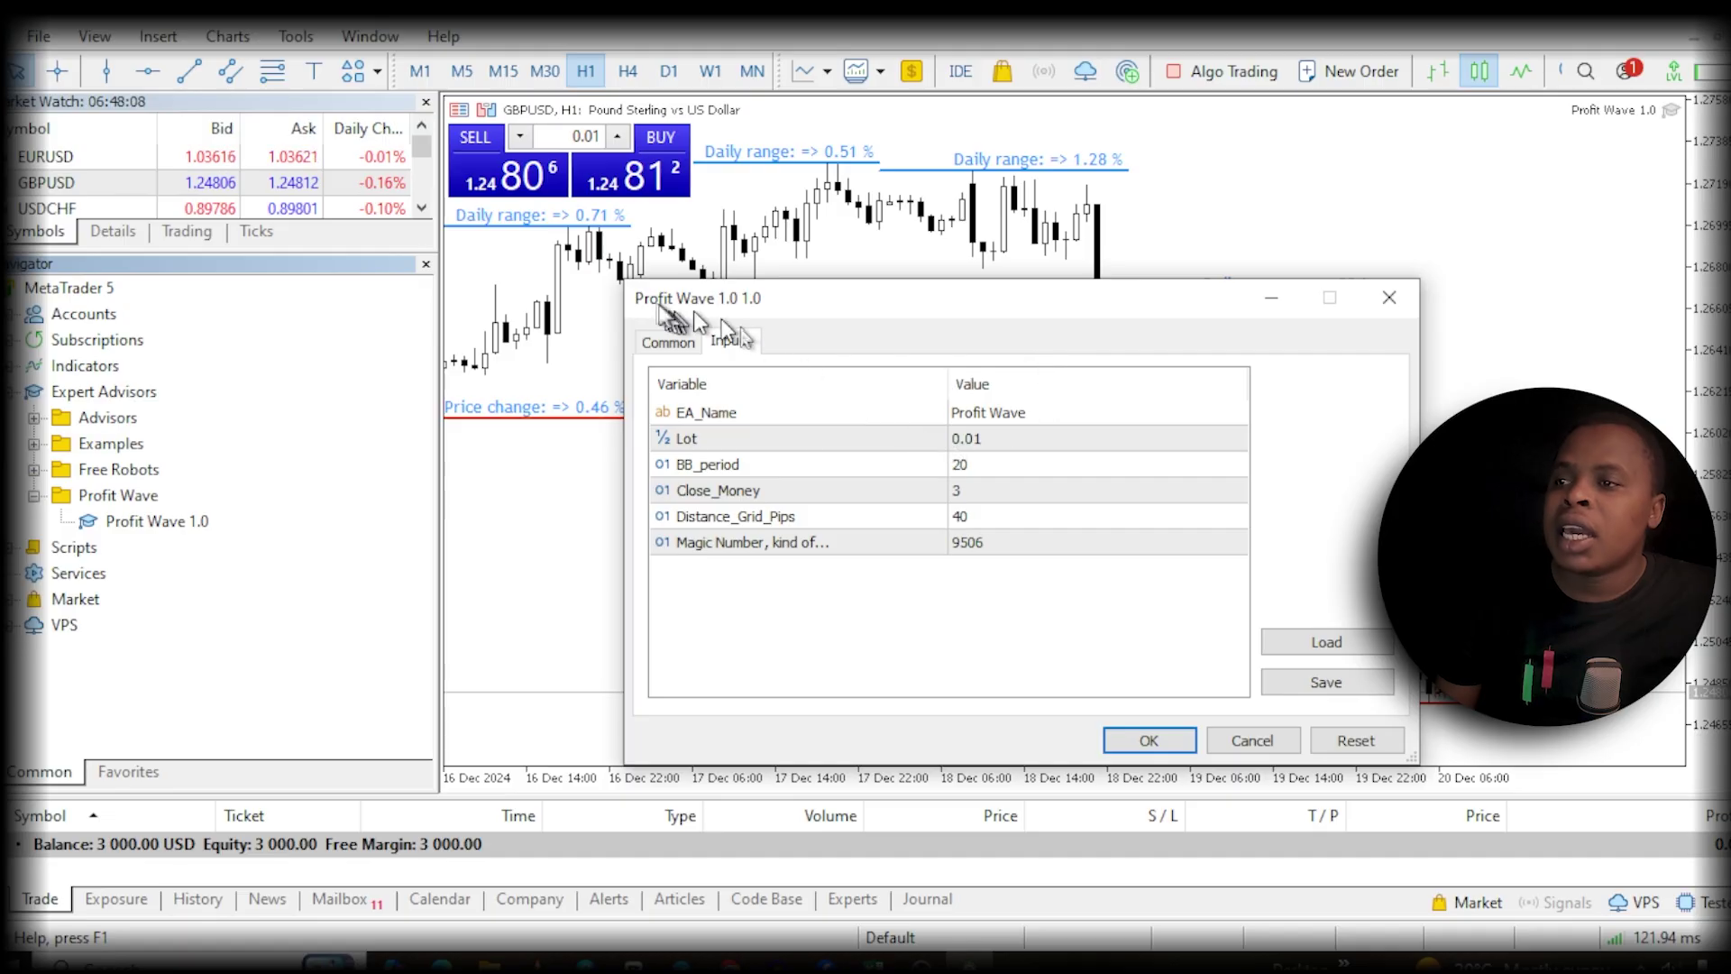
pyautogui.click(678, 349)
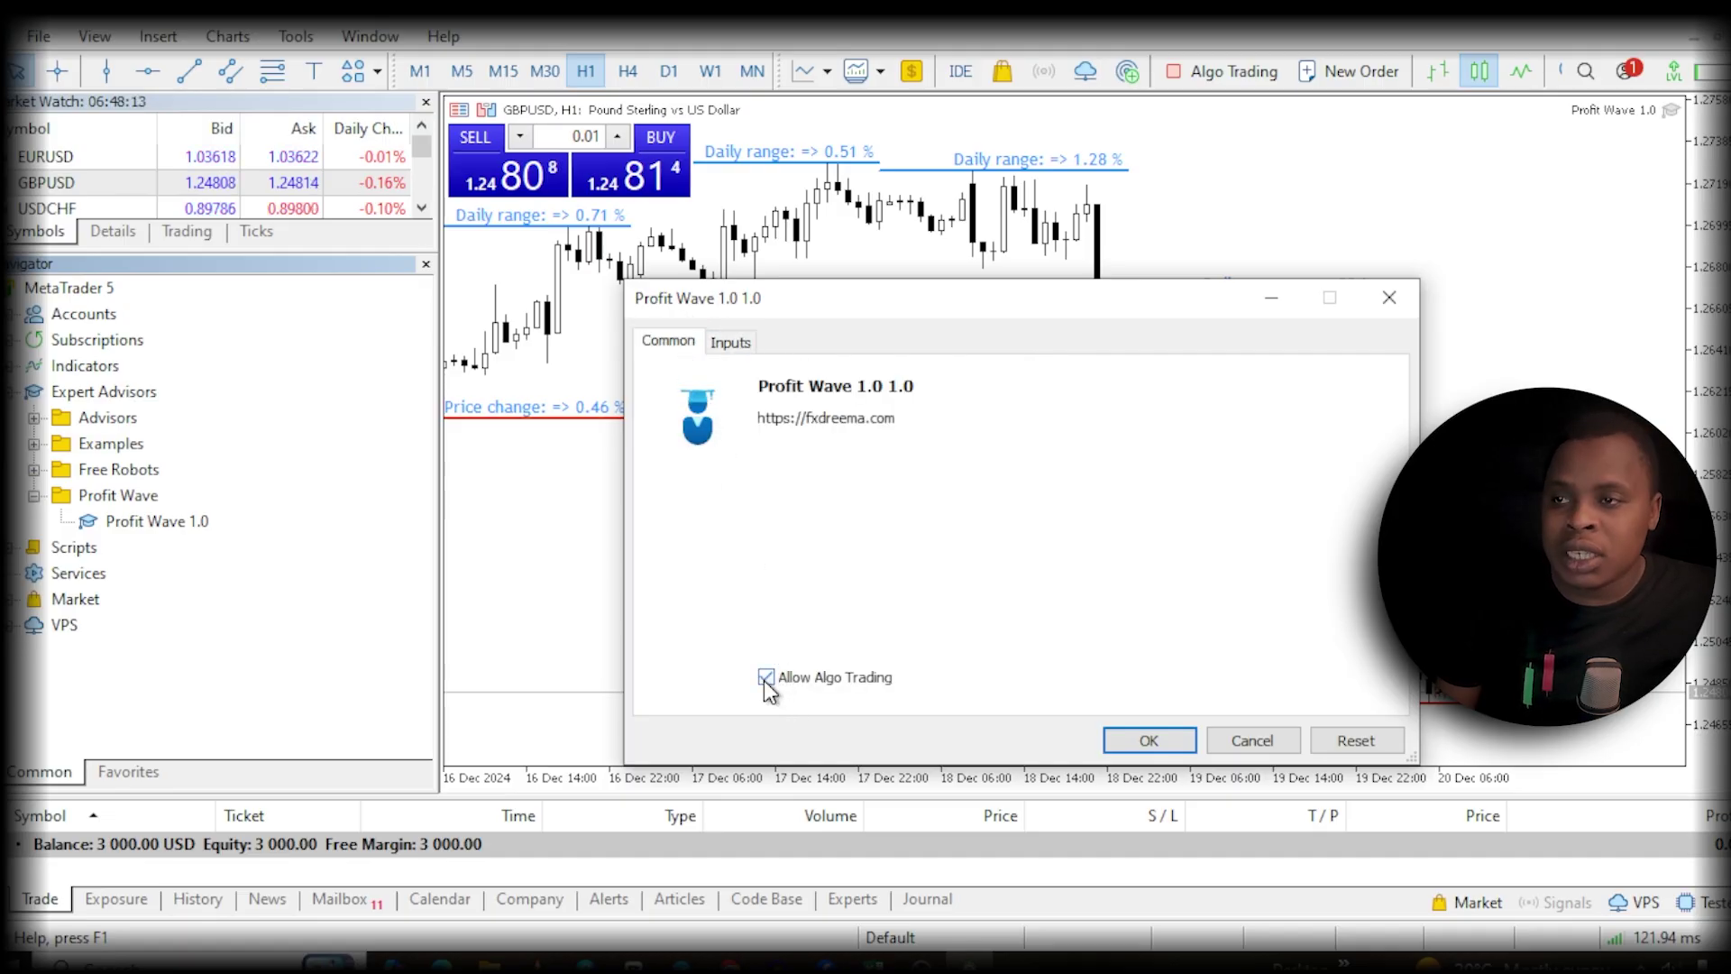
pyautogui.click(1145, 741)
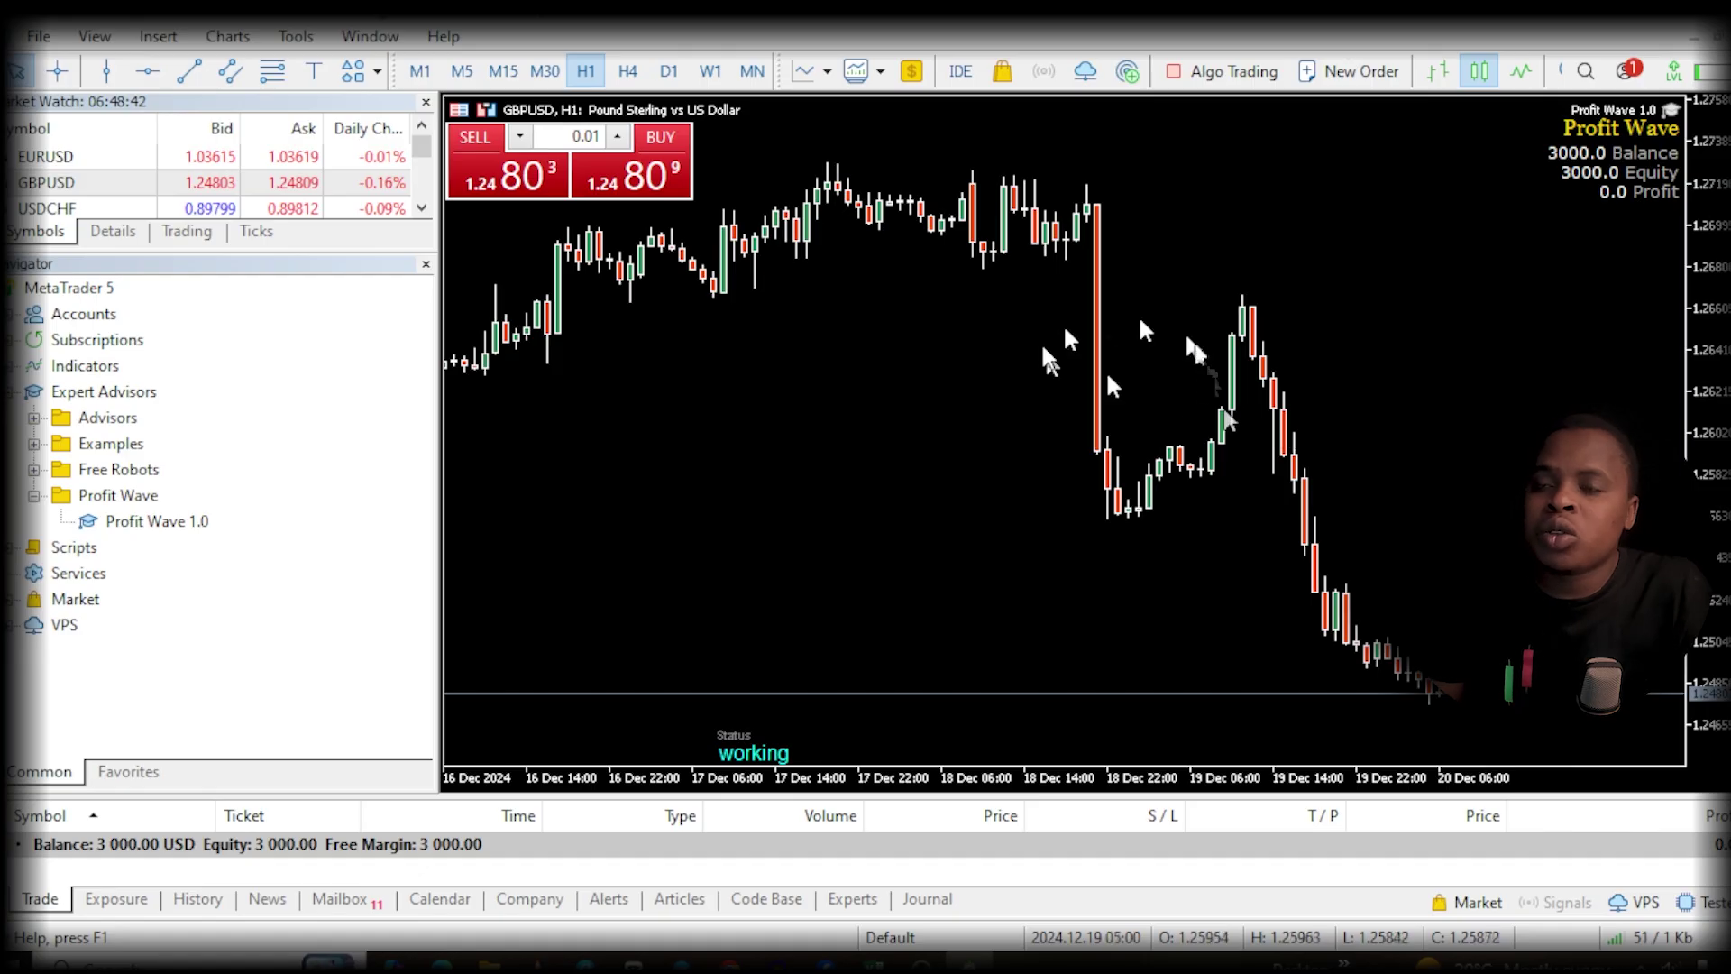
# Step: Pan the GBPUSD chart to earlier bars, then turn on the toolbar's Algo Trading button
pyautogui.moveTo(1033, 460); pyautogui.dragTo(1280, 408)
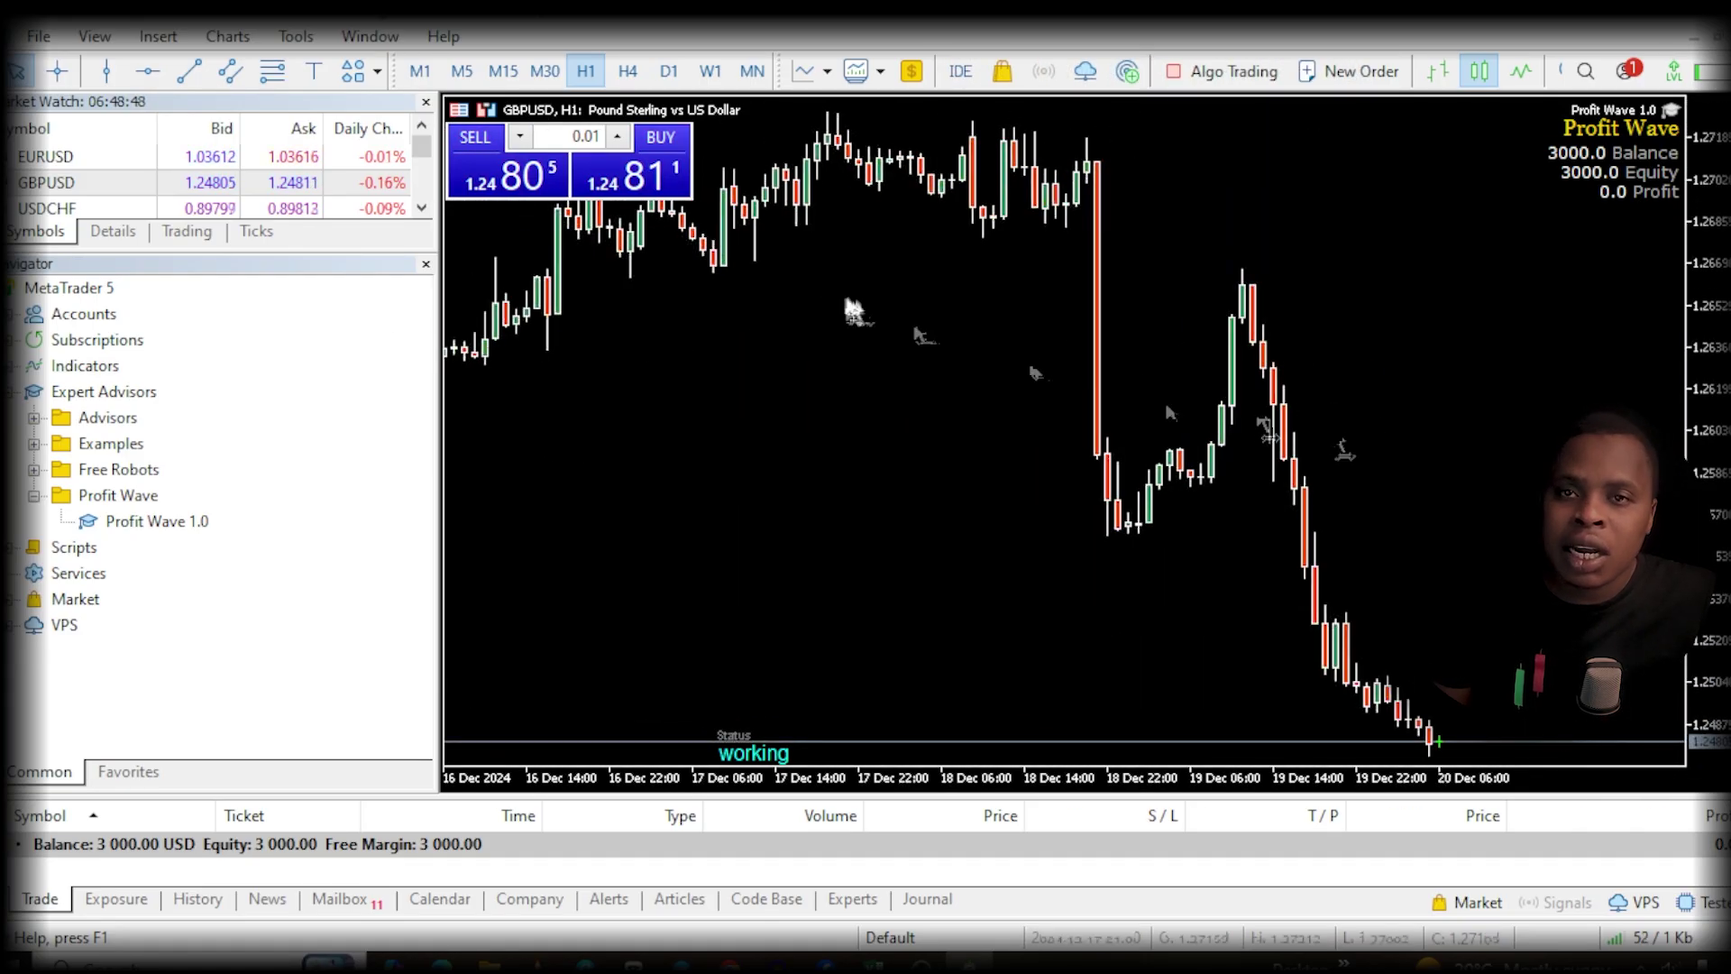
pyautogui.scroll(3, 1522, 155)
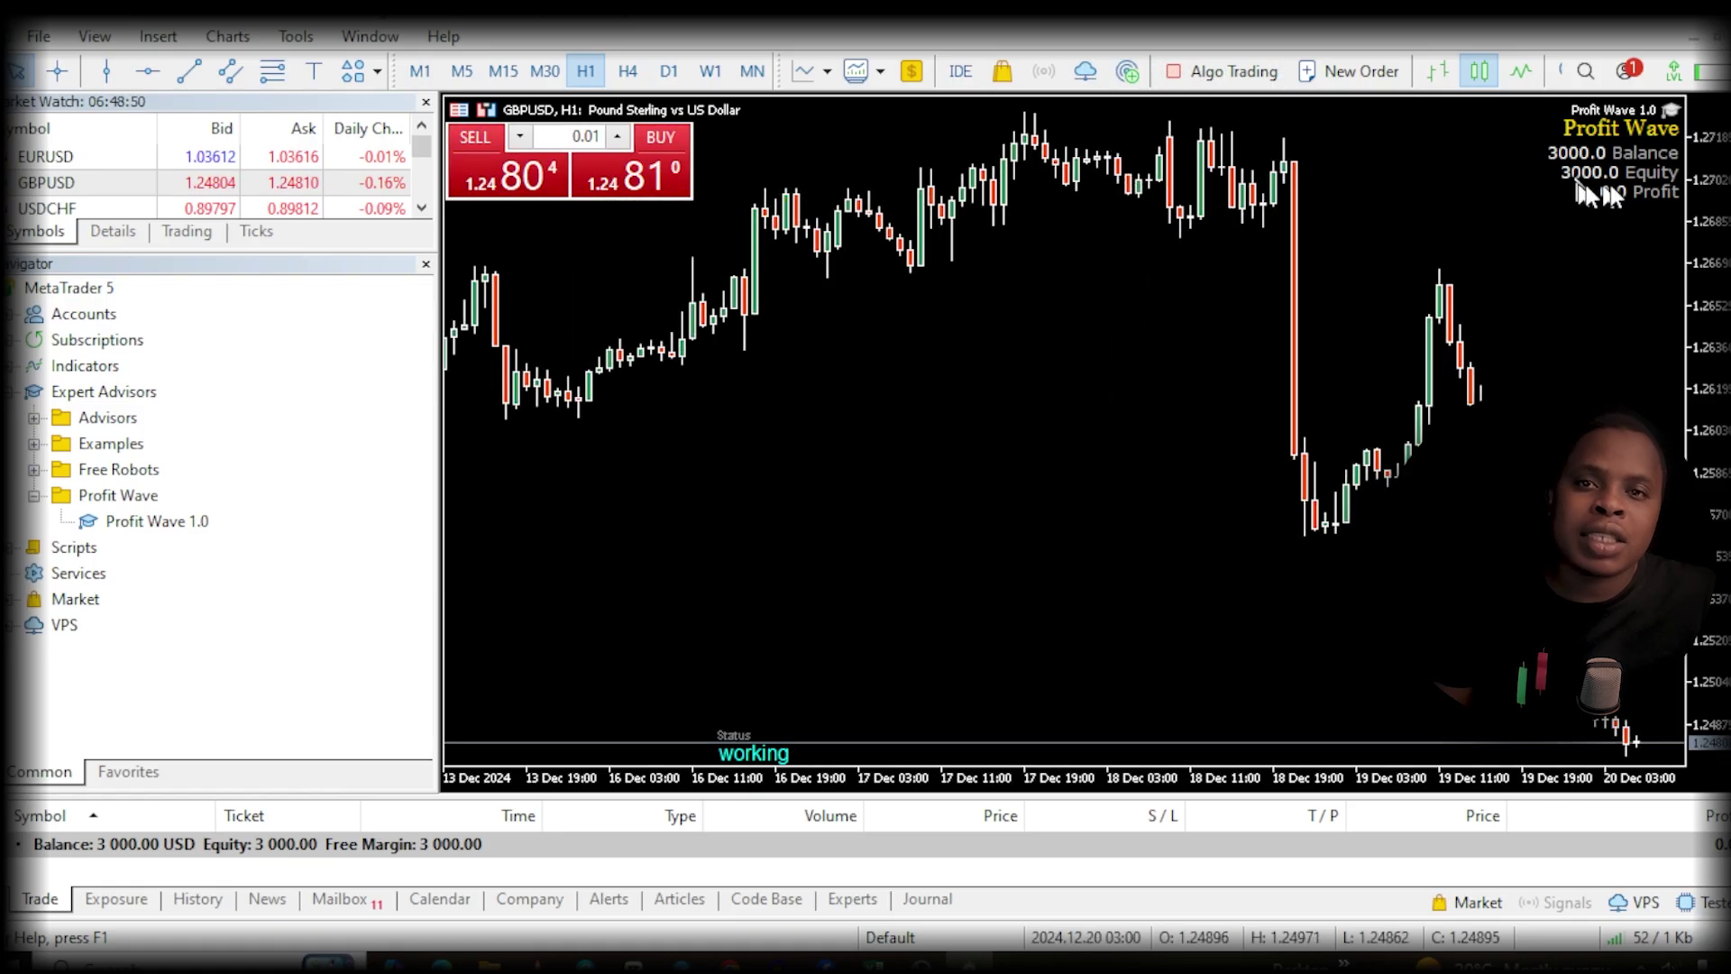
pyautogui.scroll(-3, 1628, 187)
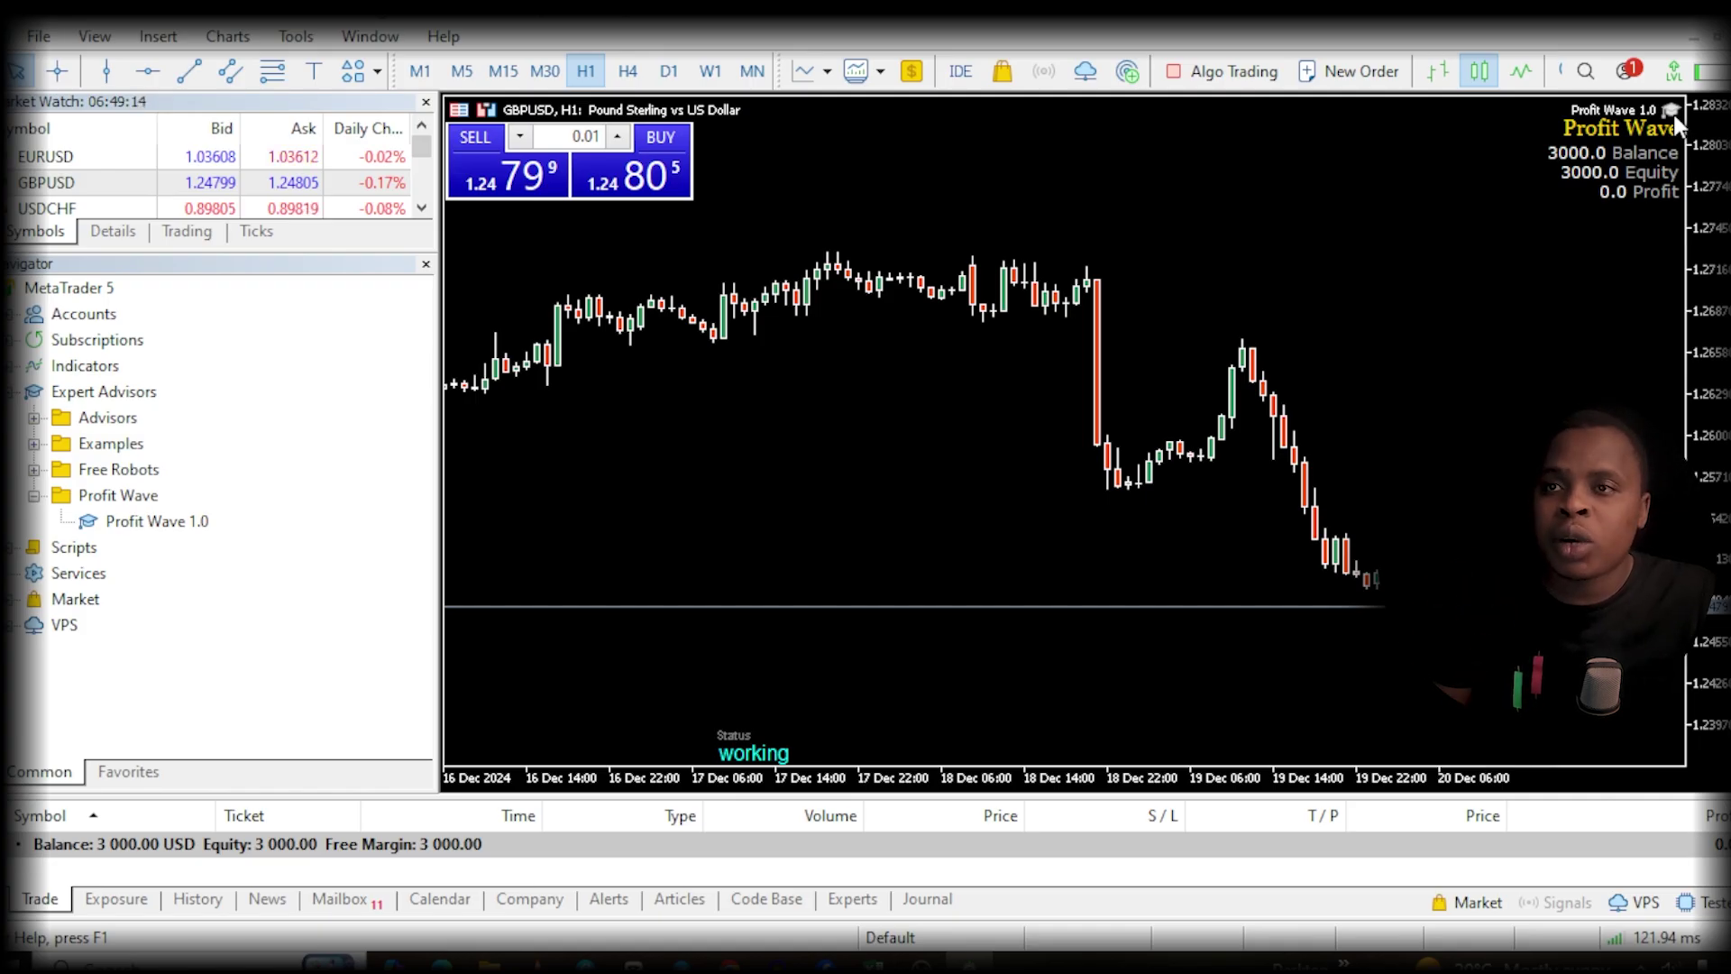
pyautogui.click(1208, 75)
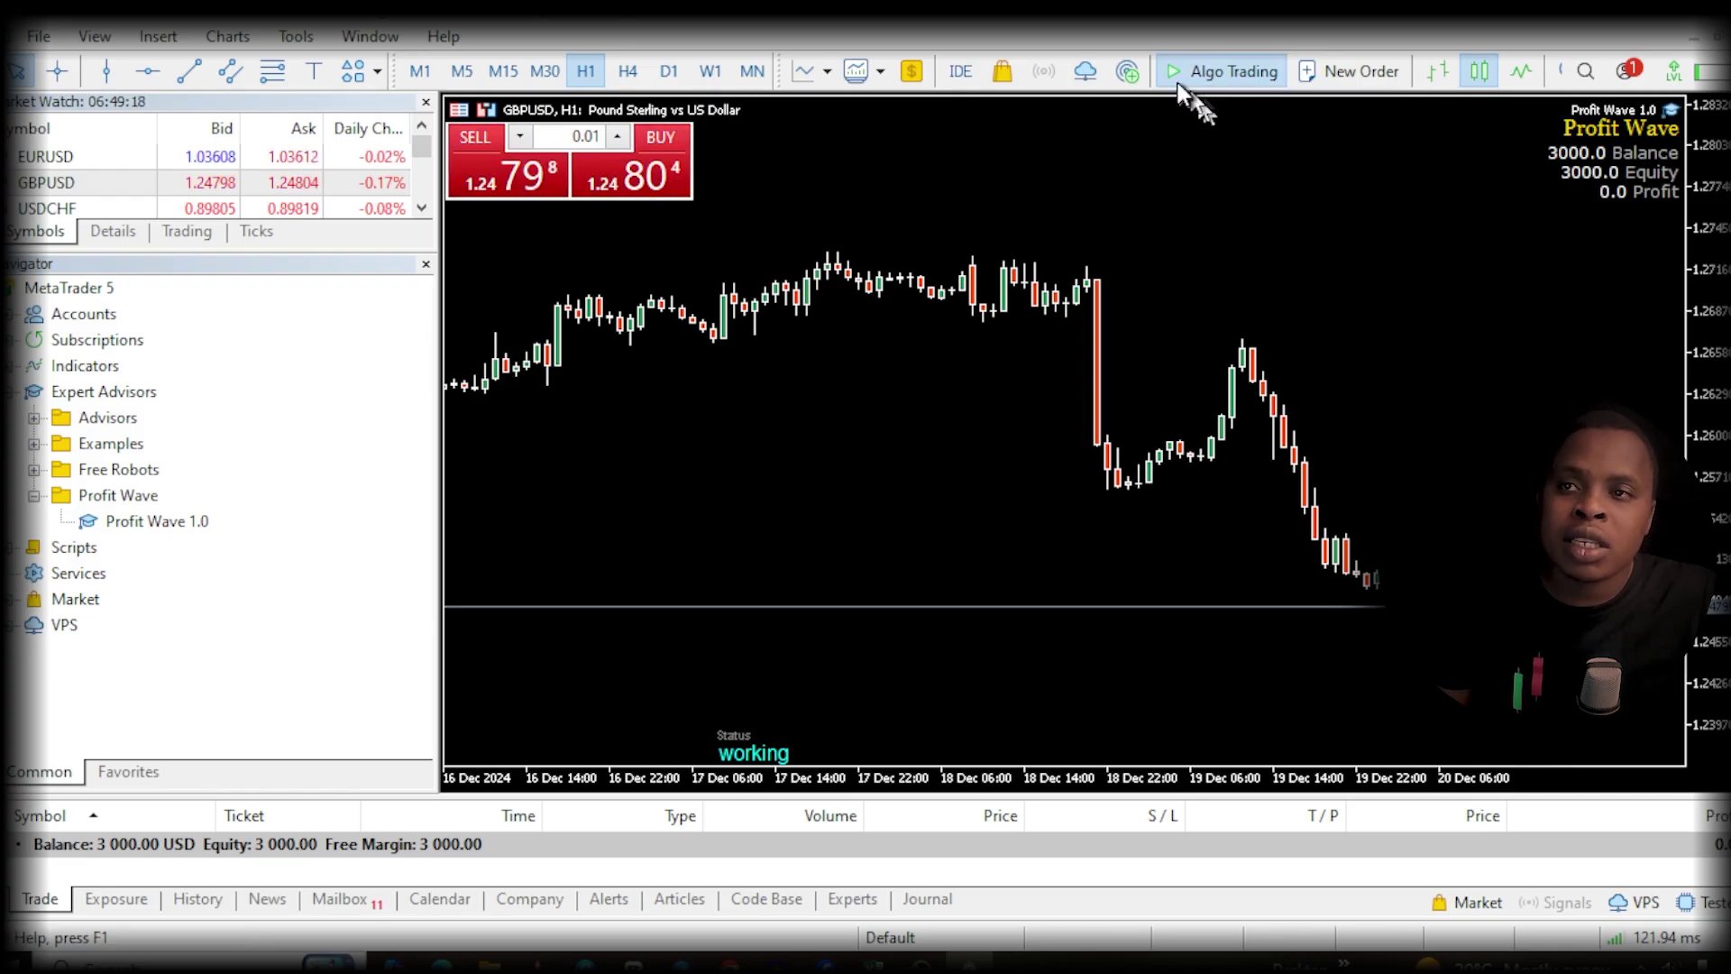